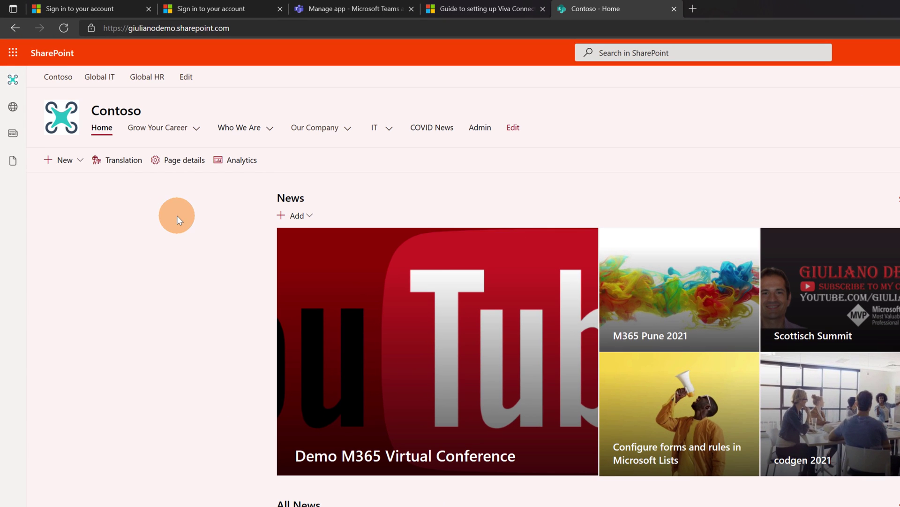
Step: Create a new site page from the Blank template and title it 'FAQ'
click(70, 164)
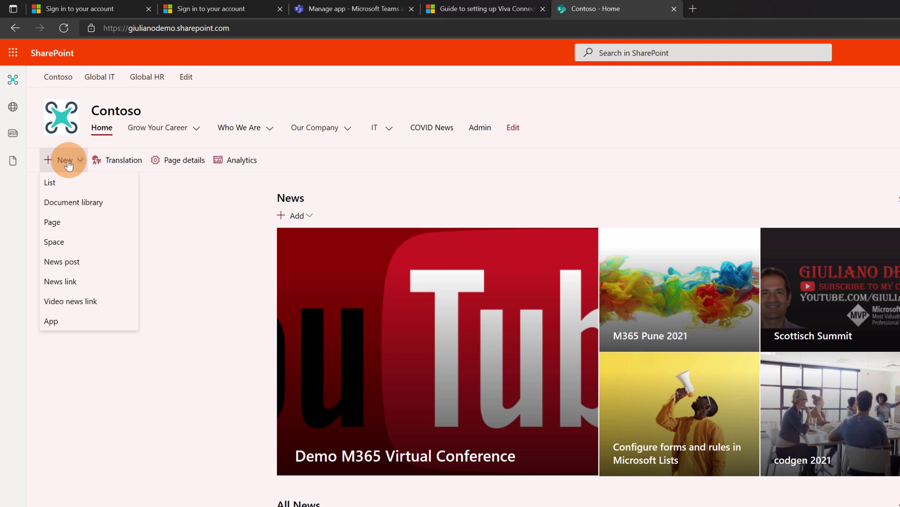
click(59, 228)
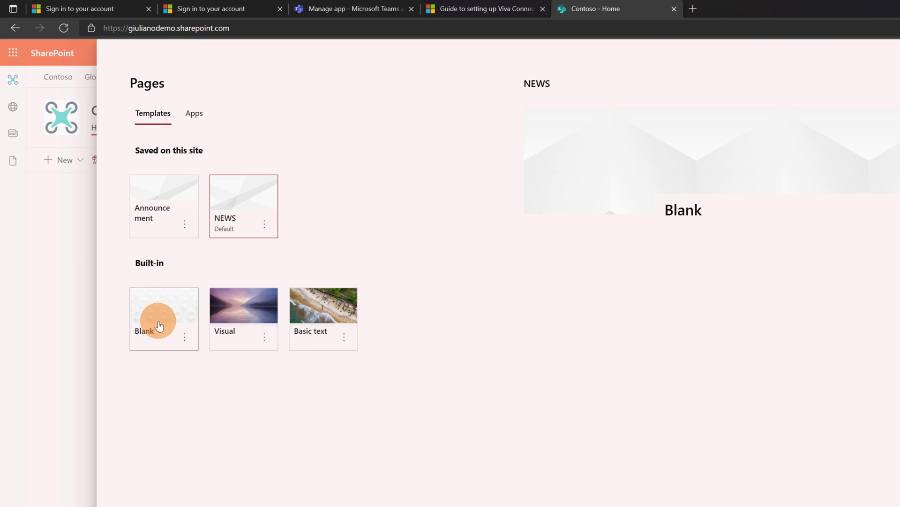
click(159, 325)
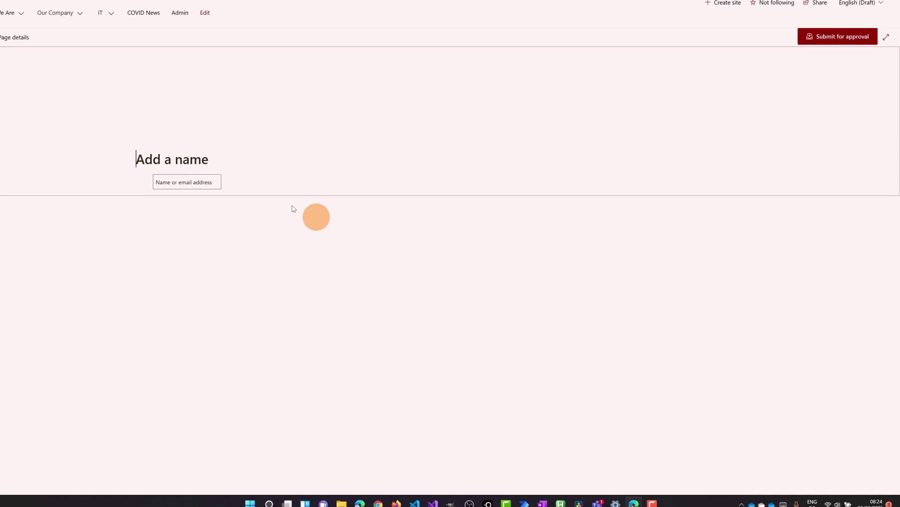
text(FAQ)
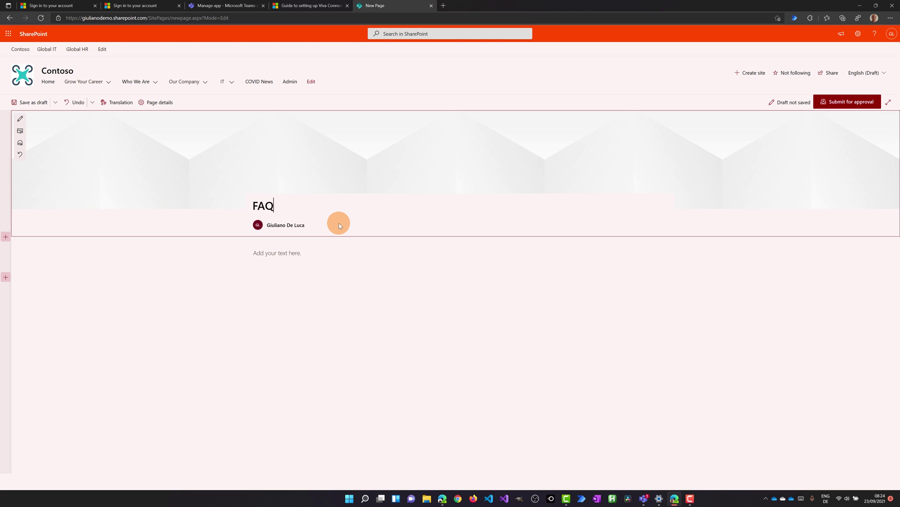
Step: Set the banner to the purple question-mark stock photo from a 'quotation mark' search, focal point nudged up
click(22, 132)
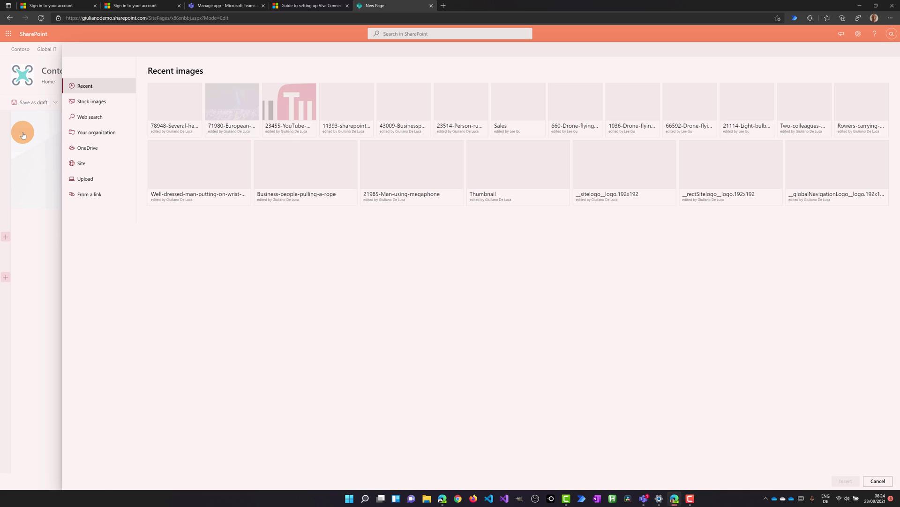
click(99, 109)
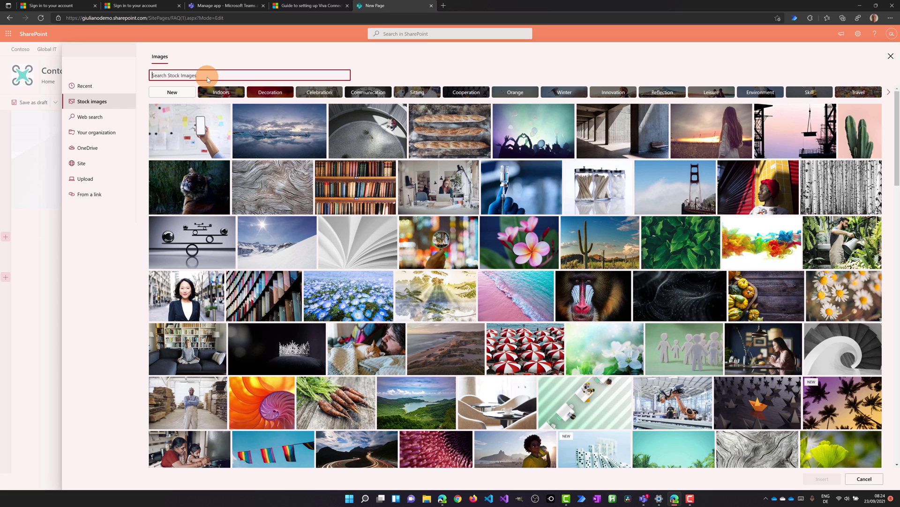
text(quota)
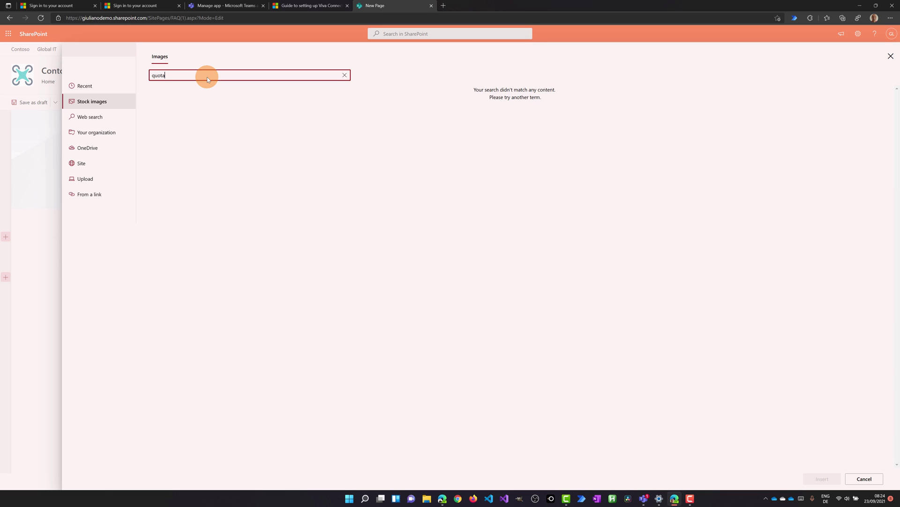
text(tion mark)
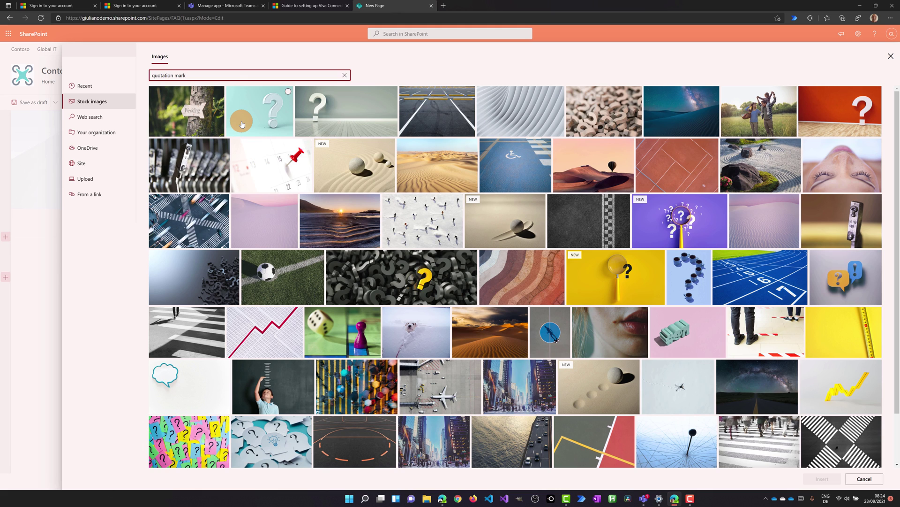
click(865, 111)
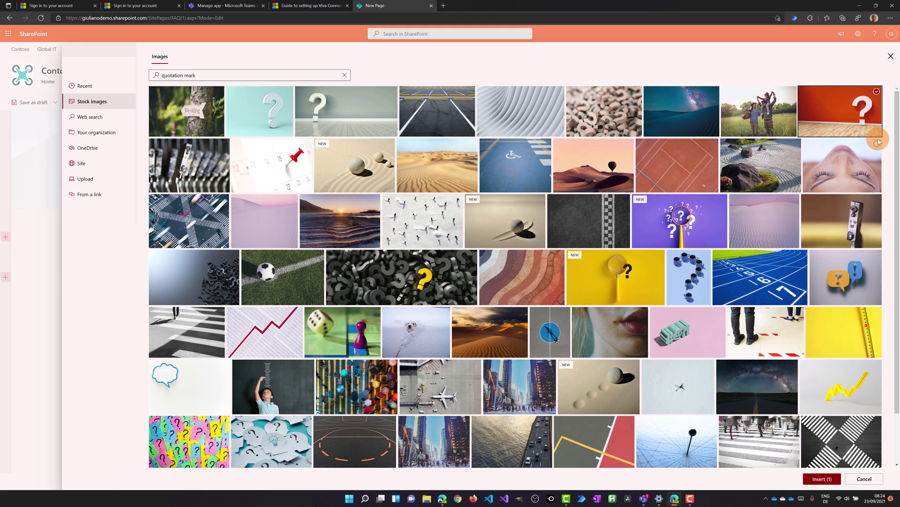
click(828, 480)
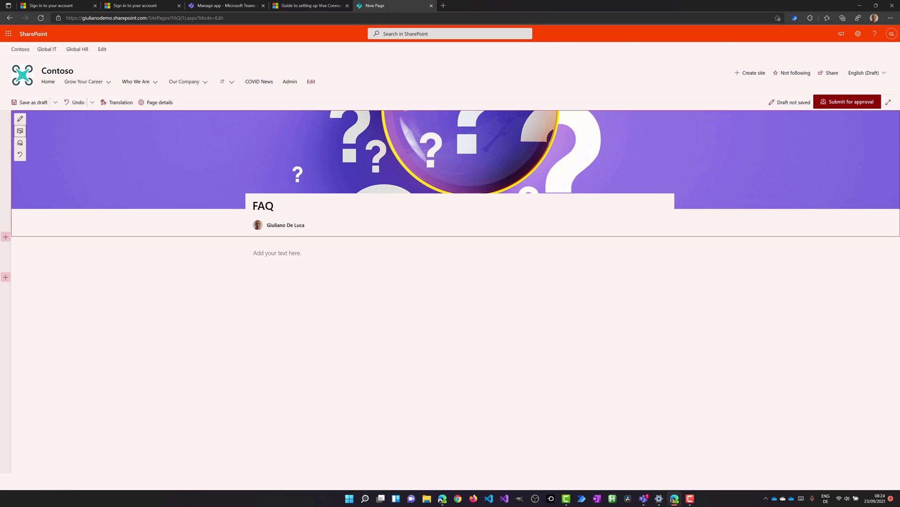
click(21, 143)
drag(457, 159, 460, 148)
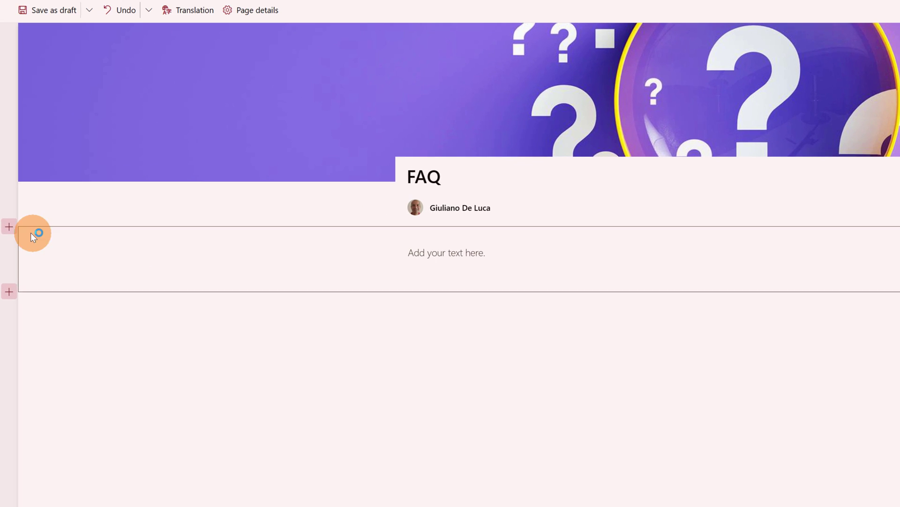
Step: Make the first section a collapsed two-column section named 'How to create a gantt chart in SharePoint?'
click(8, 252)
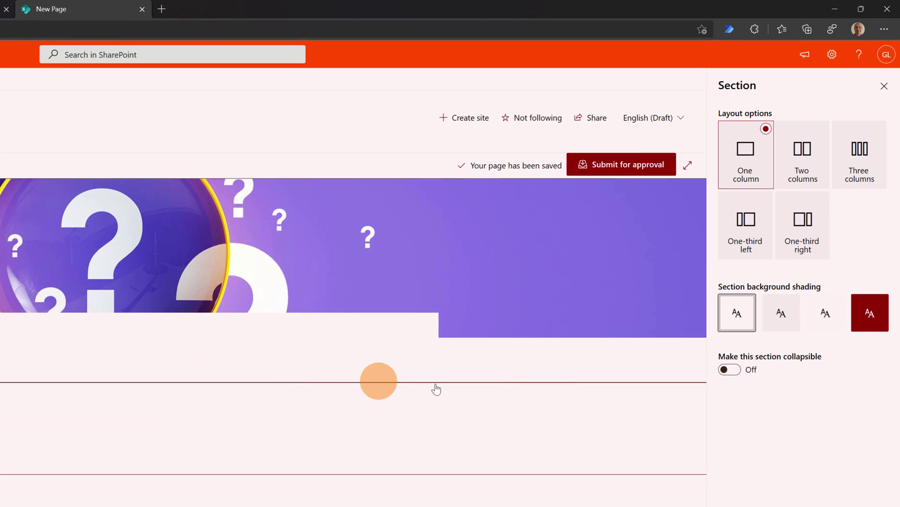
click(737, 372)
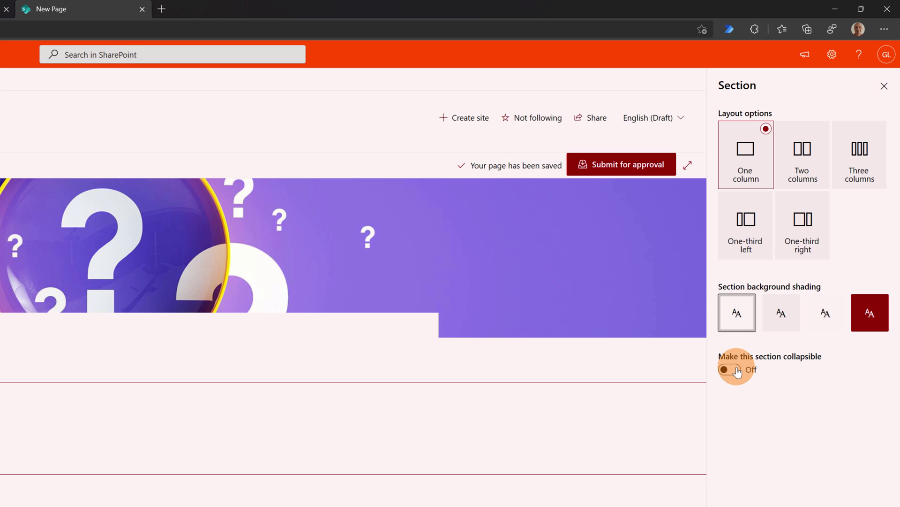
click(760, 402)
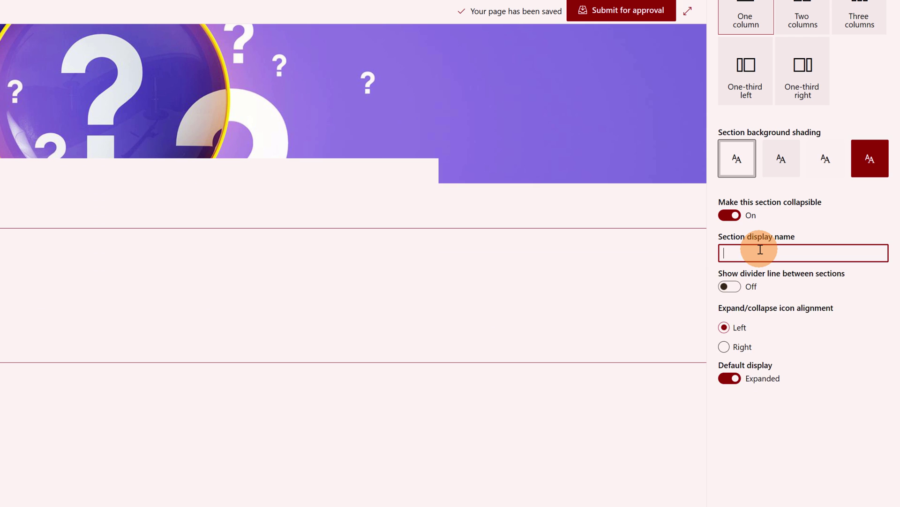
key(super+v)
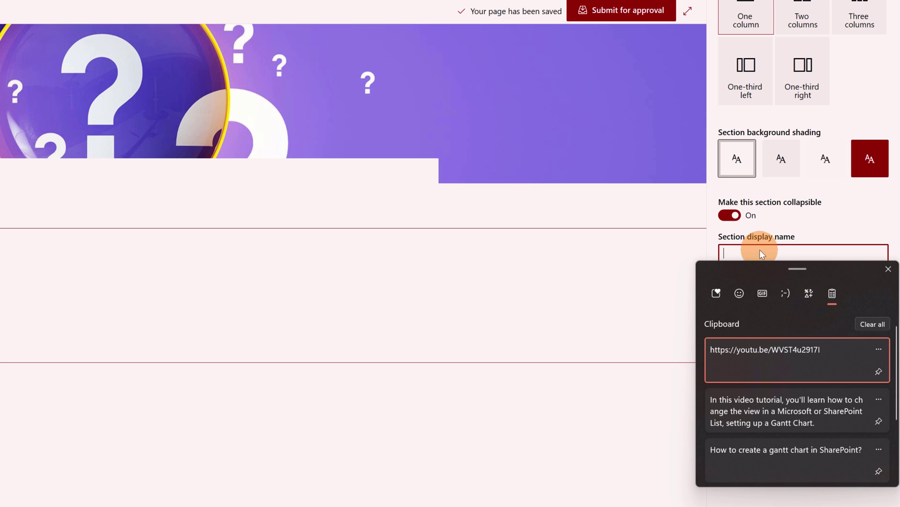
click(773, 454)
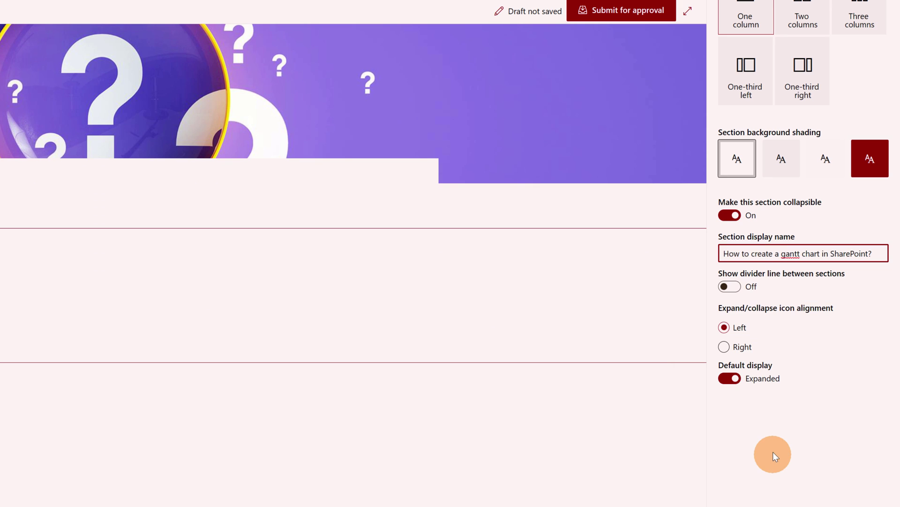
click(729, 286)
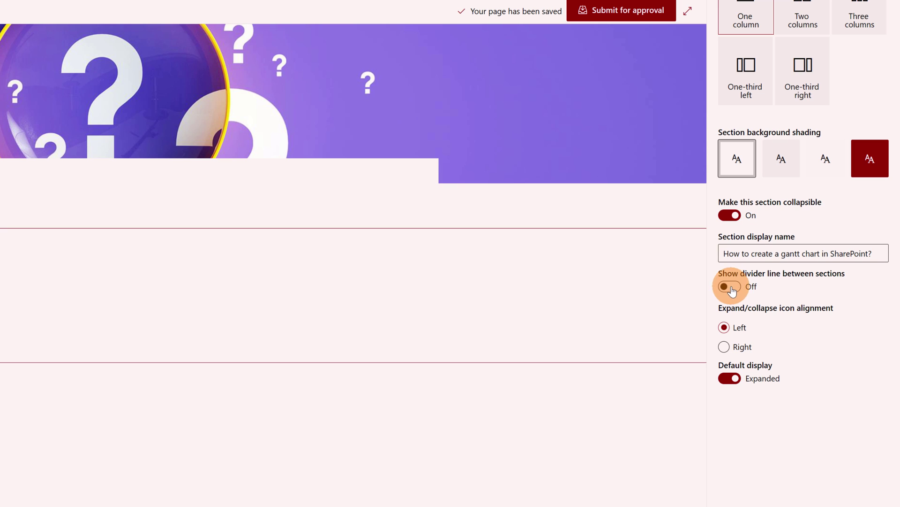
click(727, 287)
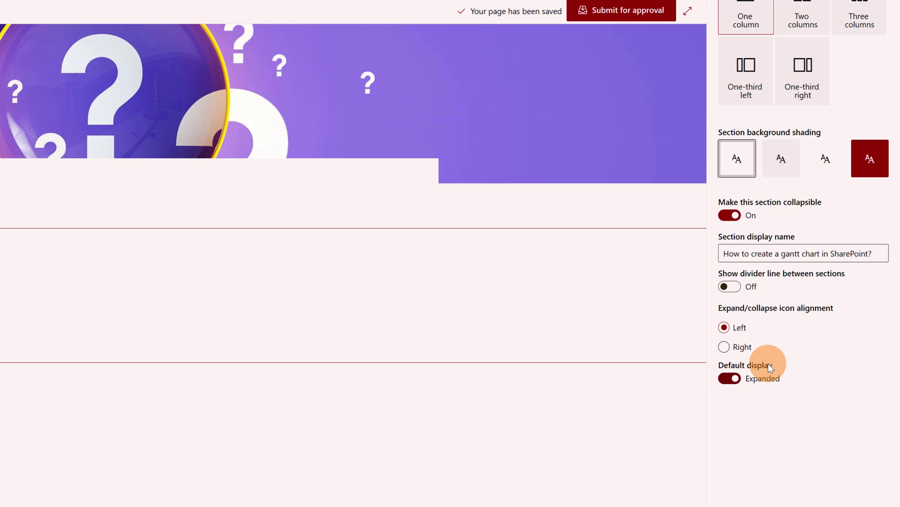
click(734, 379)
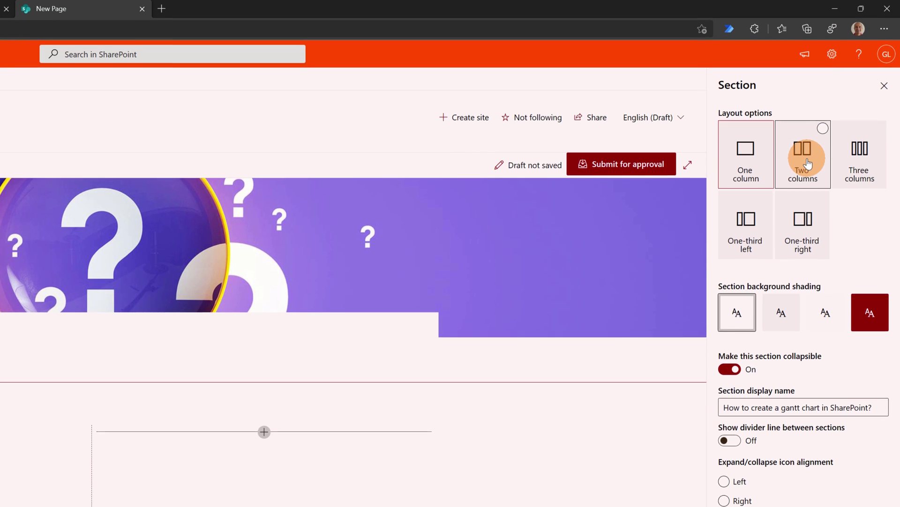
click(807, 163)
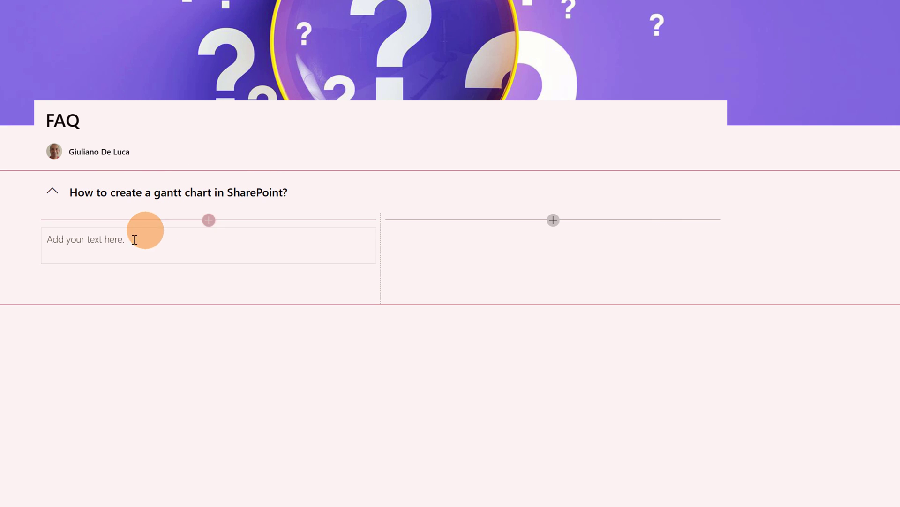
Step: Paste the Gantt chart tutorial description into the left column's text box
click(123, 247)
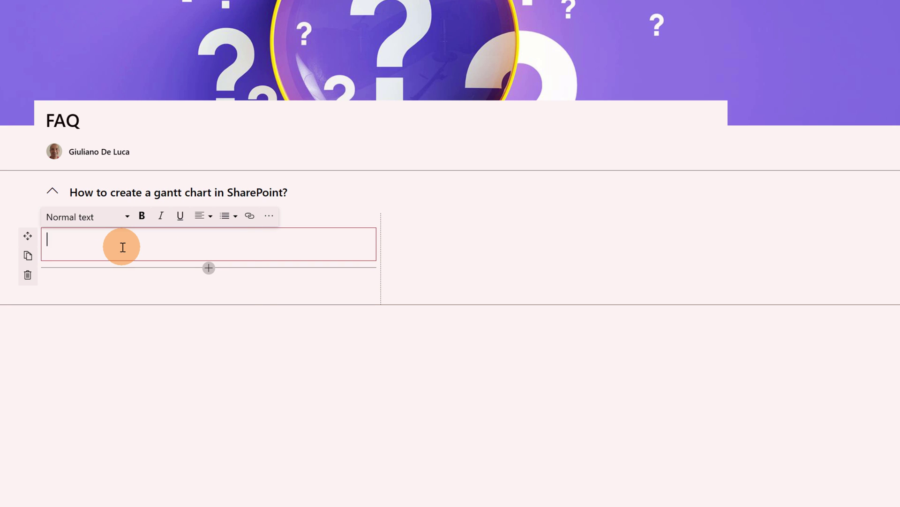
key(super+v)
click(127, 397)
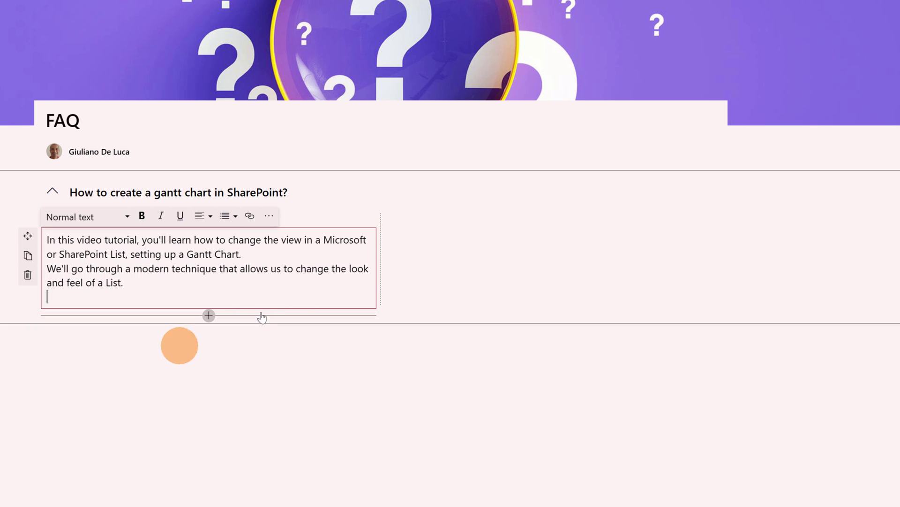
Step: Embed the Gantt chart tutorial video in the right column with a YouTube web part
click(549, 223)
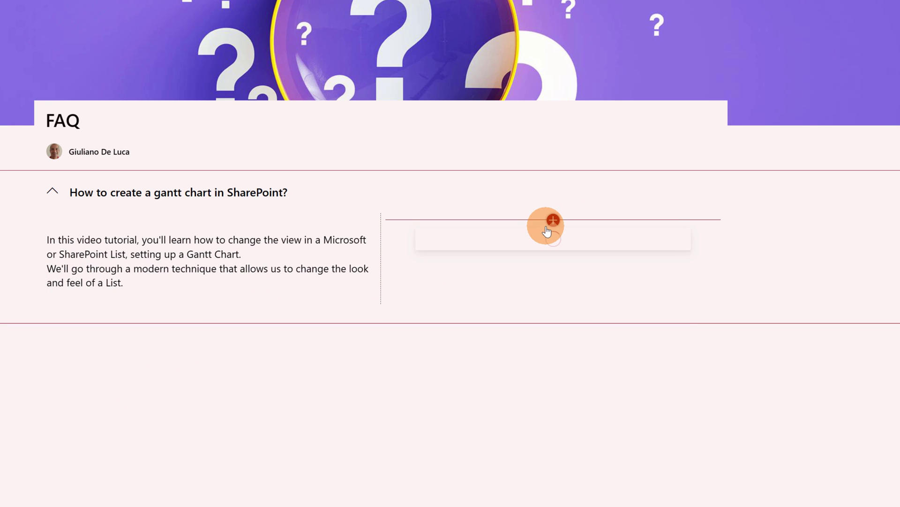
text(youtub)
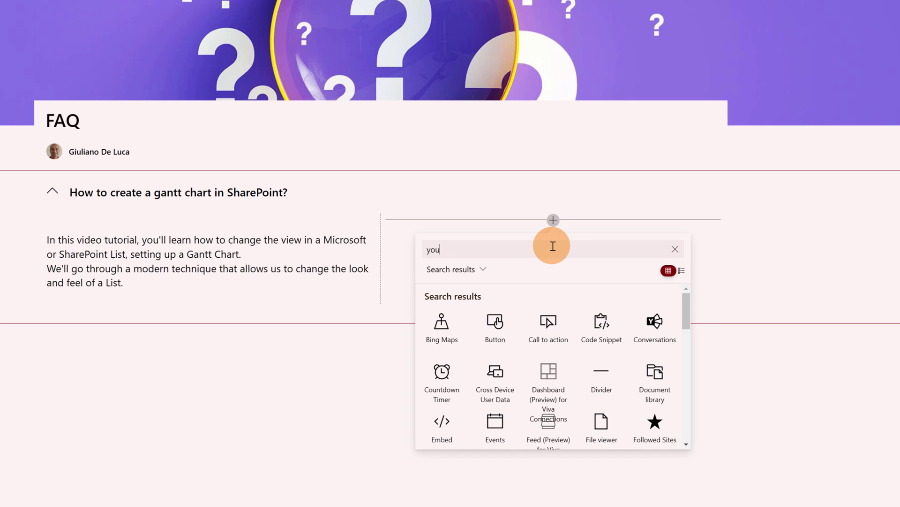
click(504, 326)
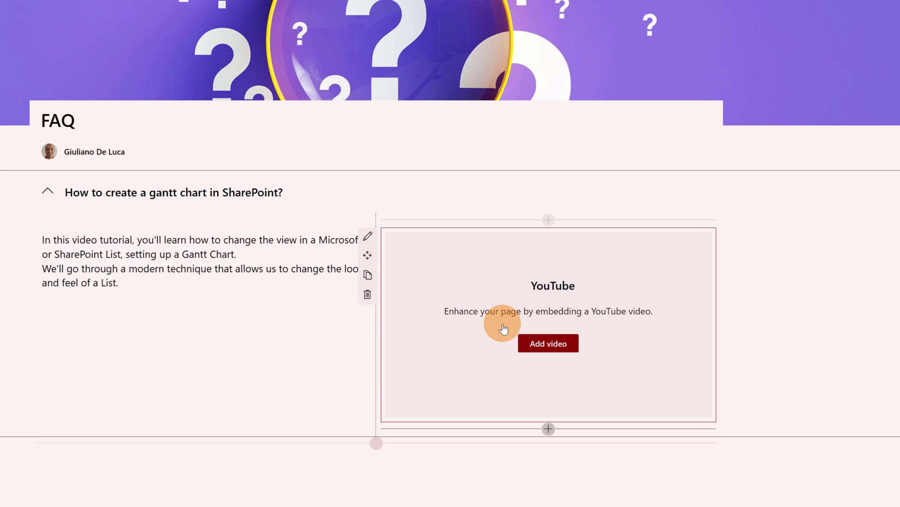
click(540, 344)
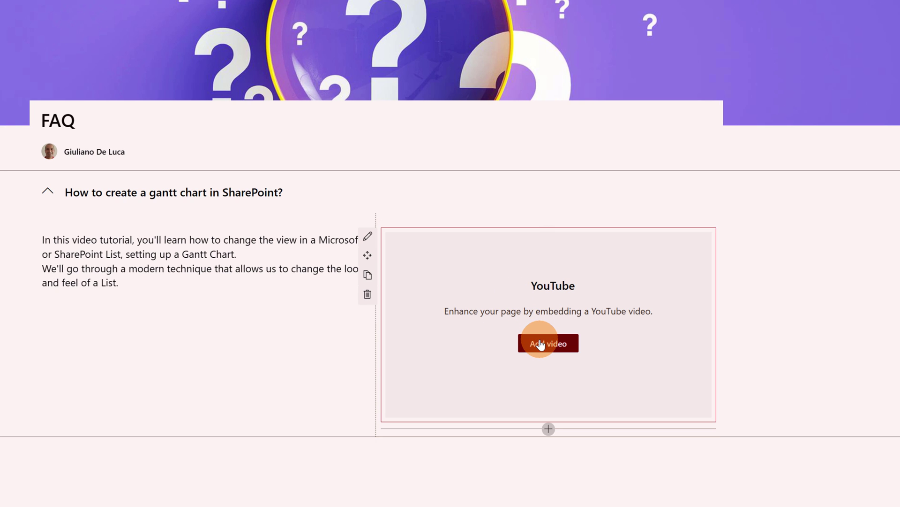
scroll(542, 344, up, 1)
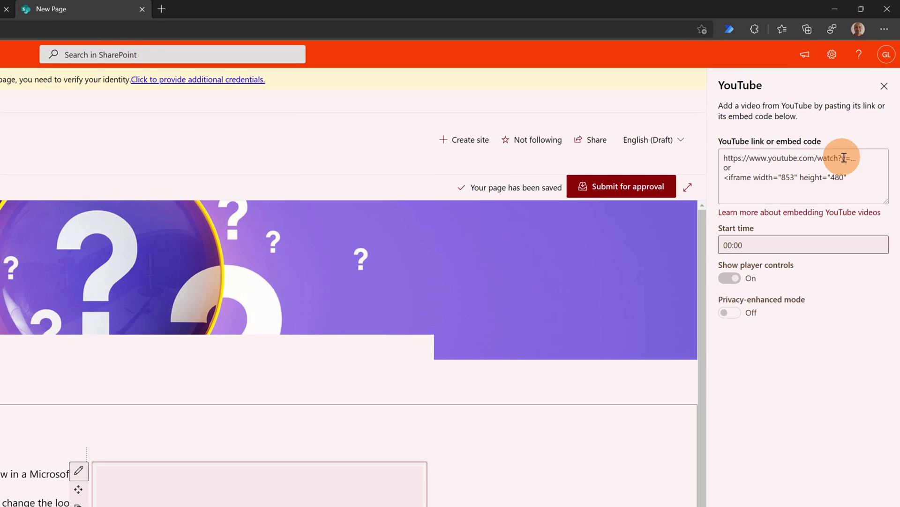
click(859, 165)
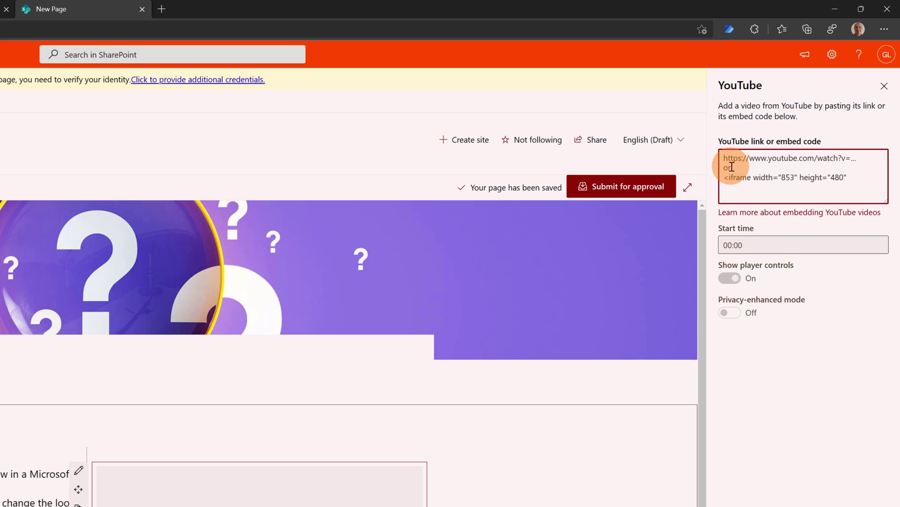
key(super+v)
click(782, 274)
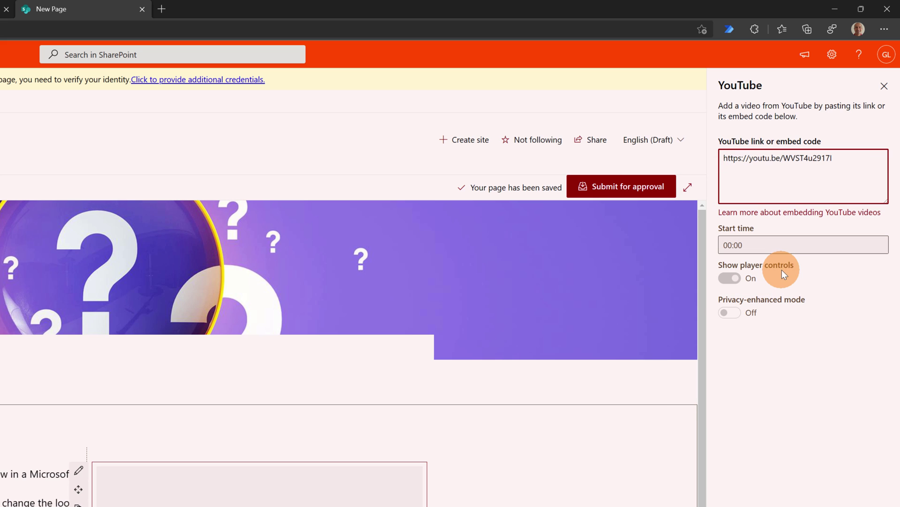
click(885, 88)
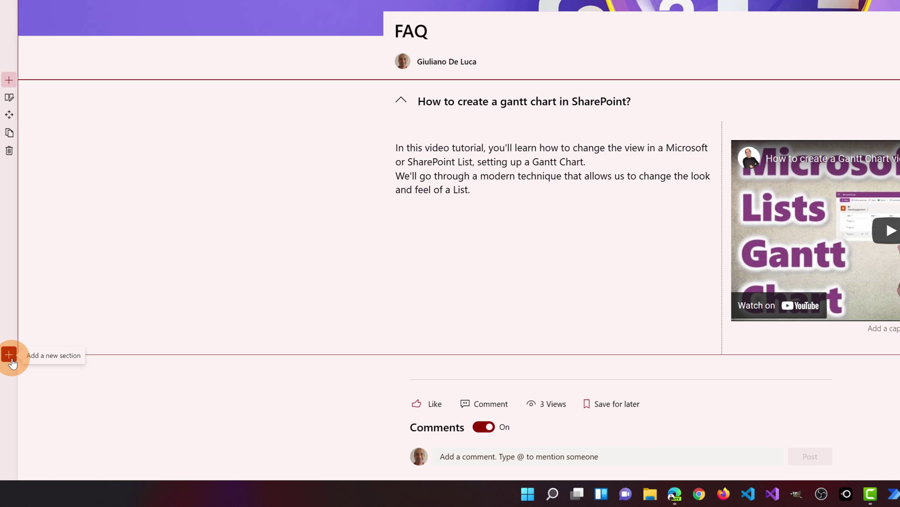
Step: Add a new two-column section below the gantt question
click(11, 359)
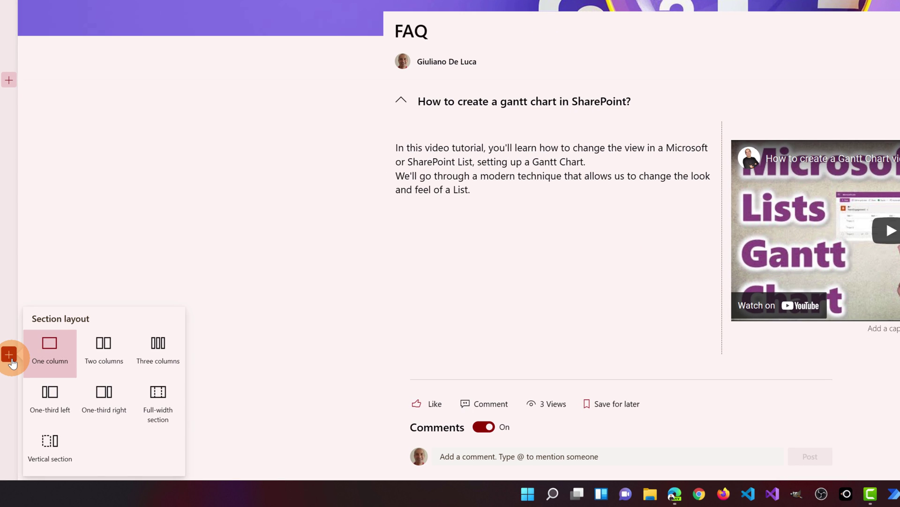
click(100, 353)
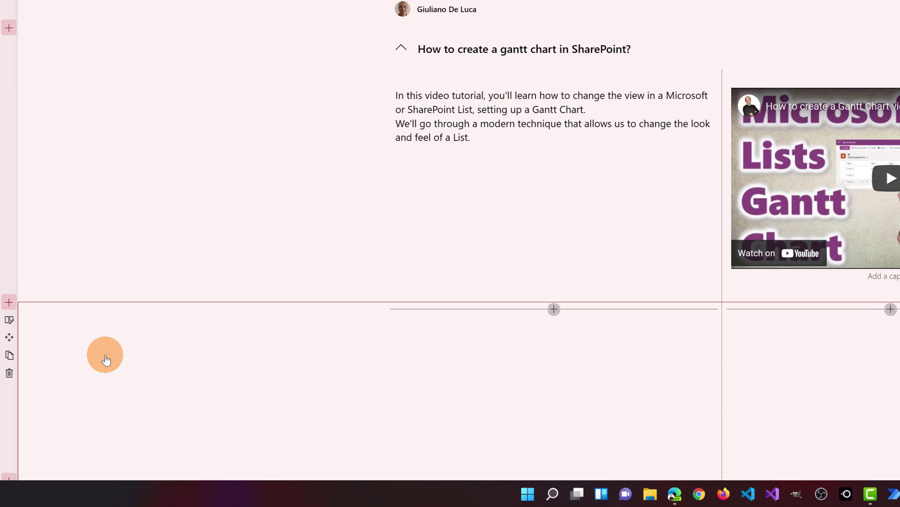
scroll(438, 304, down, 1)
Step: Make the new section collapsible, named 'How to manage my passwords online?', collapsed by default
scroll(439, 304, down, 1)
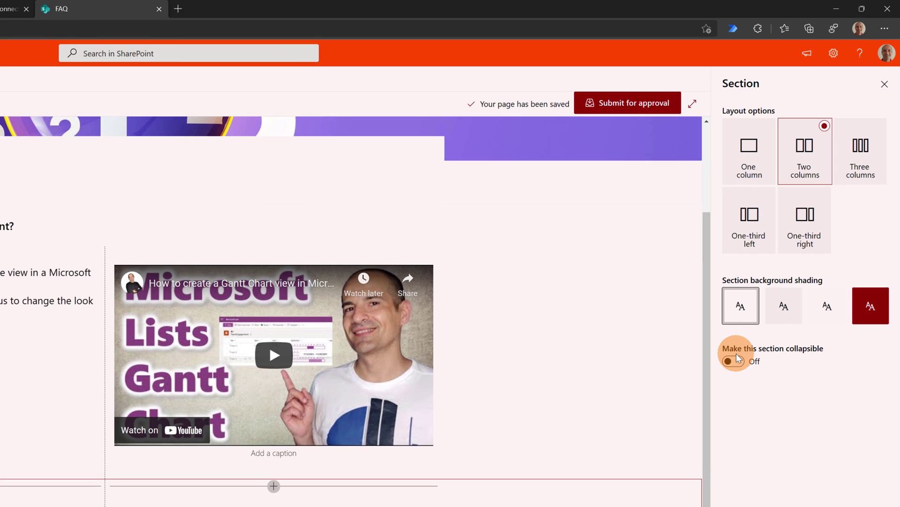
click(734, 361)
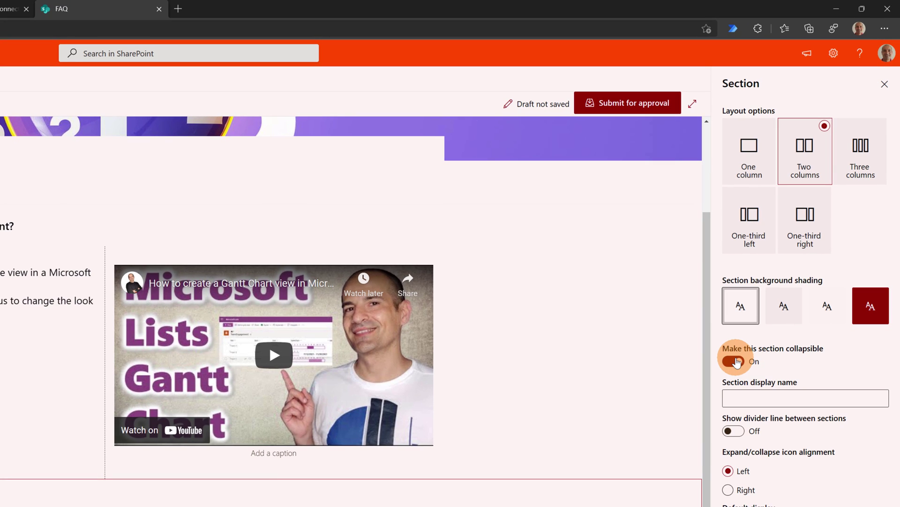
click(753, 395)
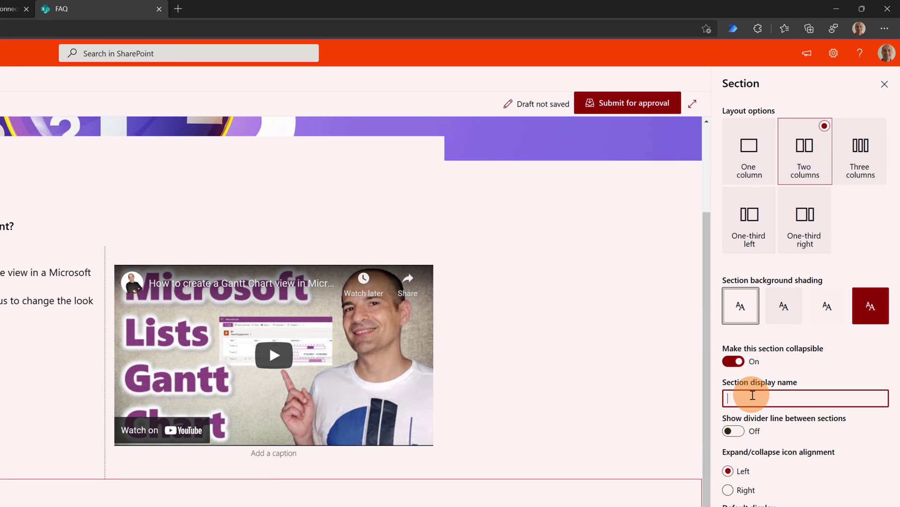
key(super+v)
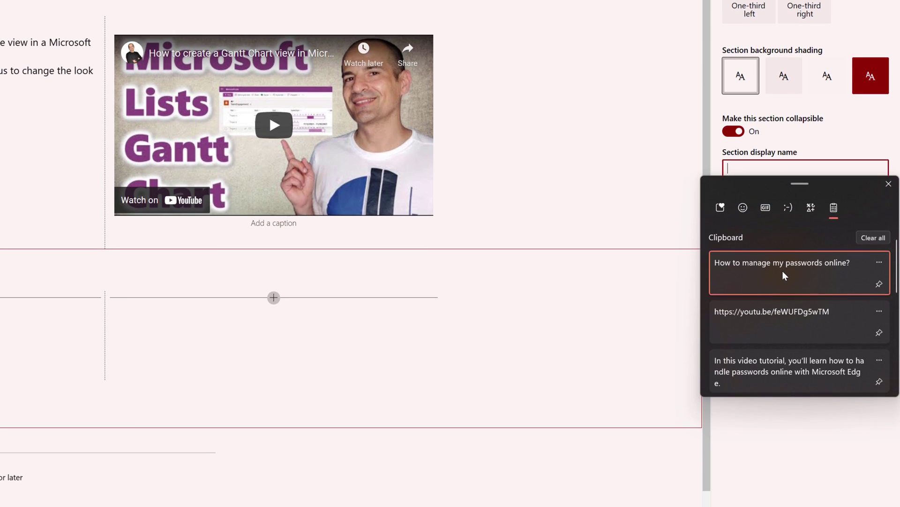
click(782, 272)
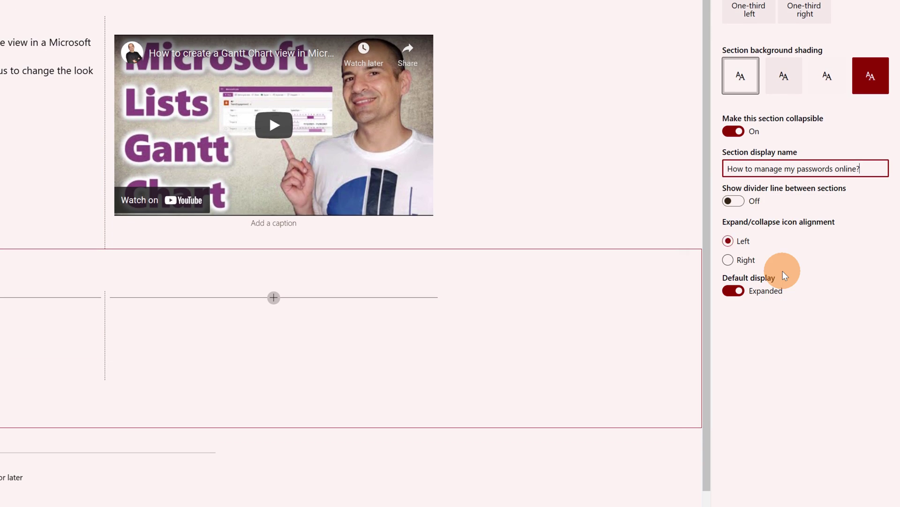
click(742, 210)
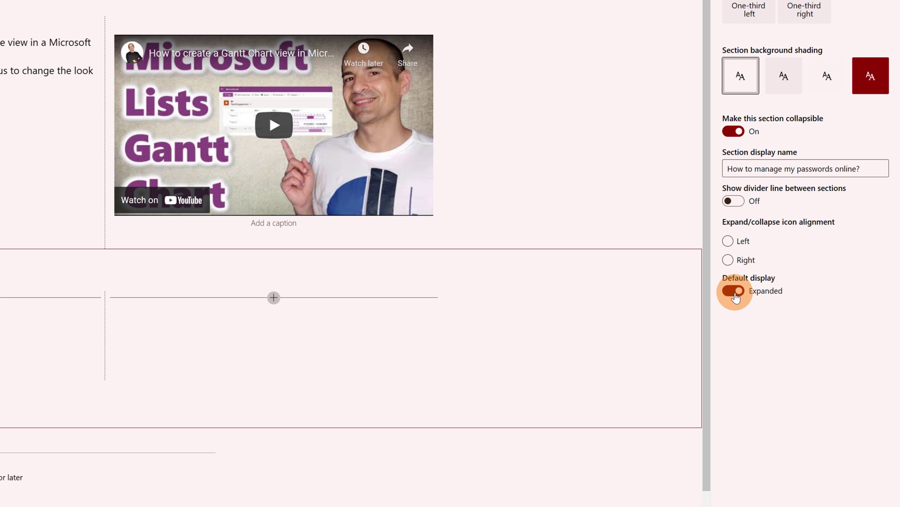
click(736, 294)
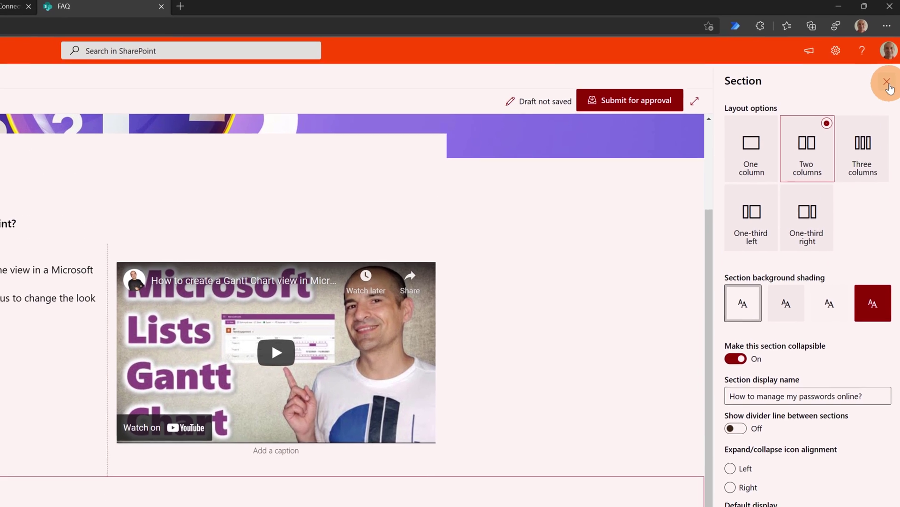
Step: Add a Text block in the left column containing the Edge password-management tutorial description
click(886, 85)
click(285, 233)
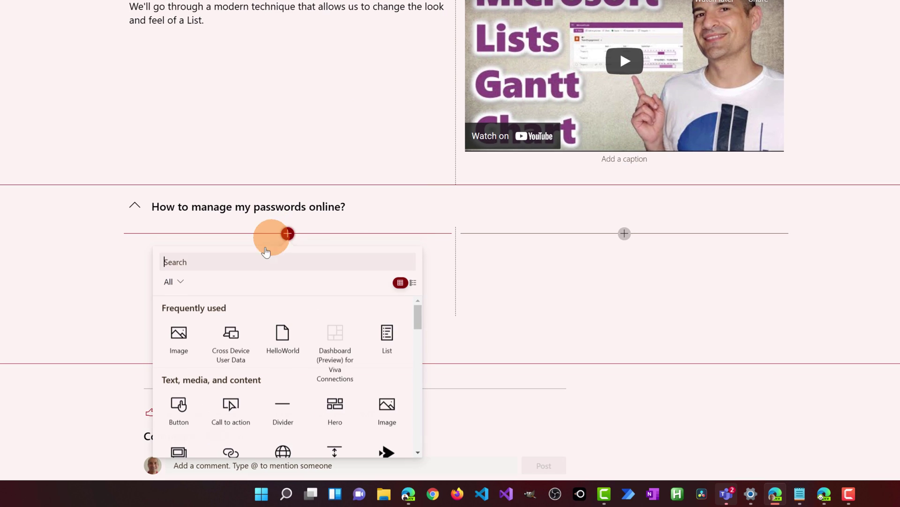
click(142, 260)
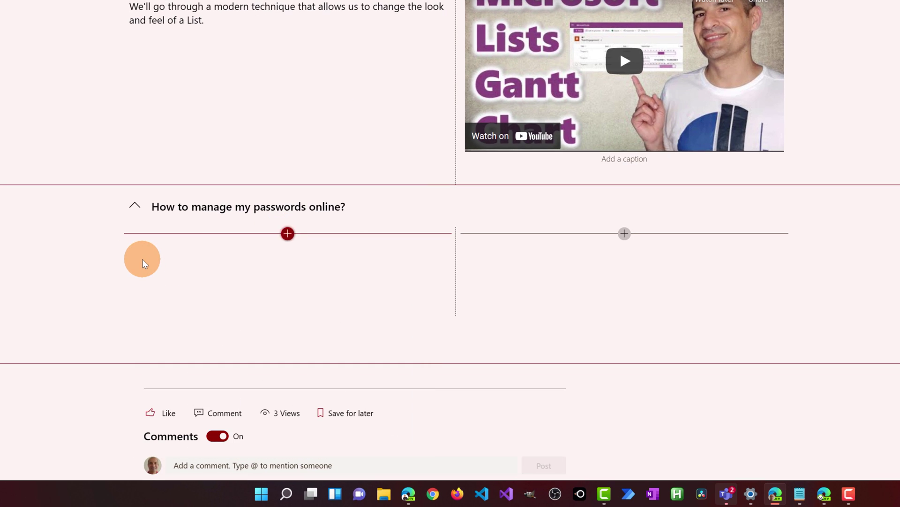
click(286, 240)
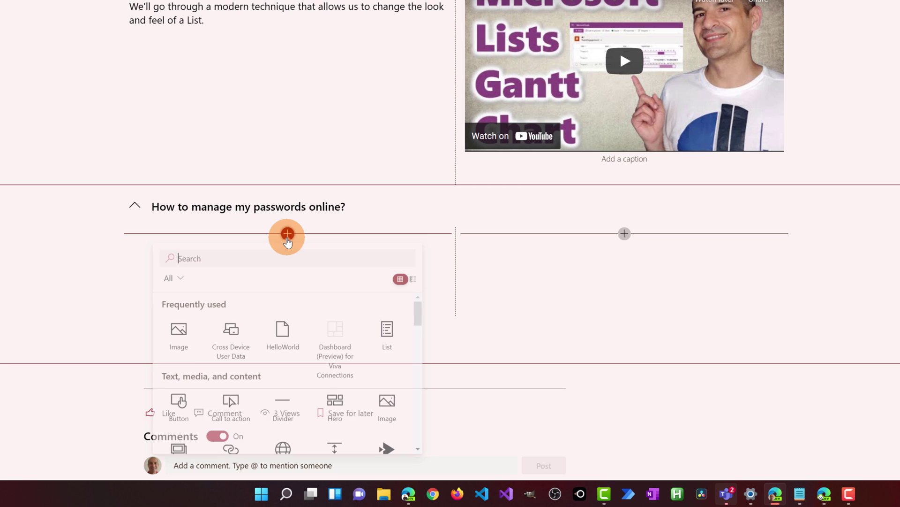
text(t)
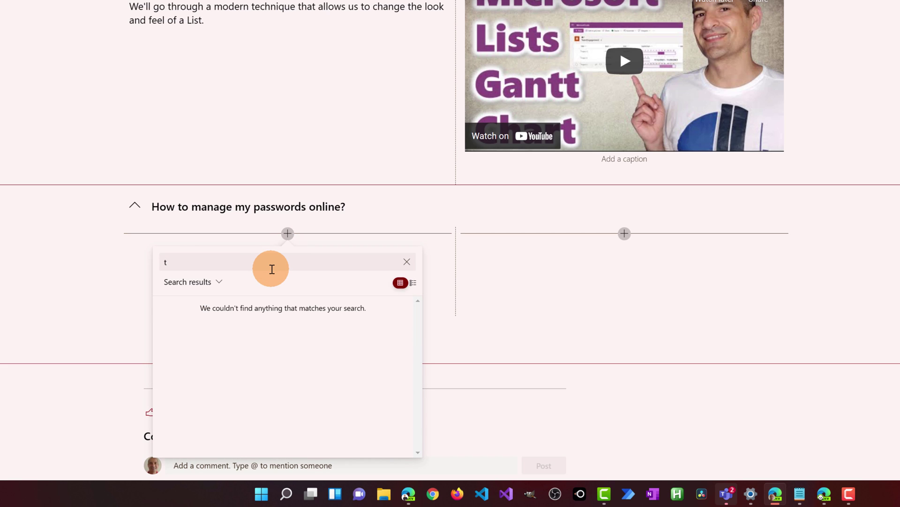
text(xtx)
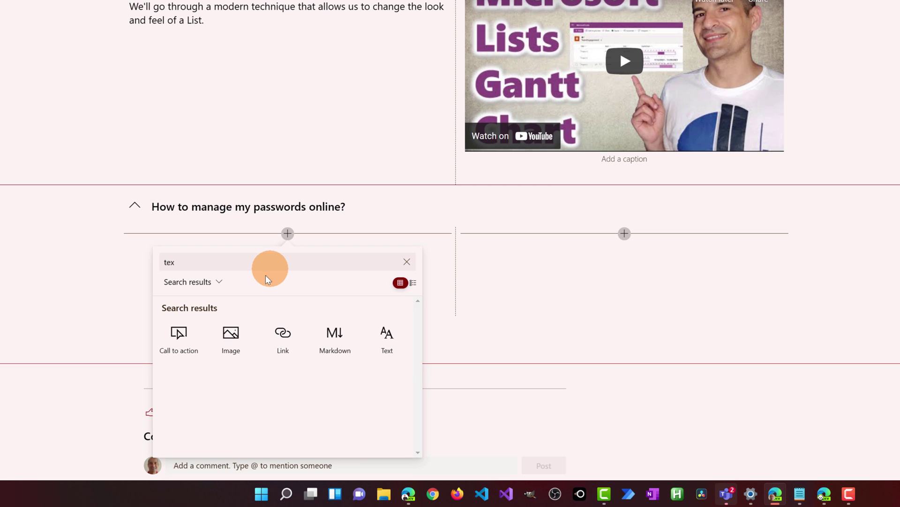
text(t)
click(370, 346)
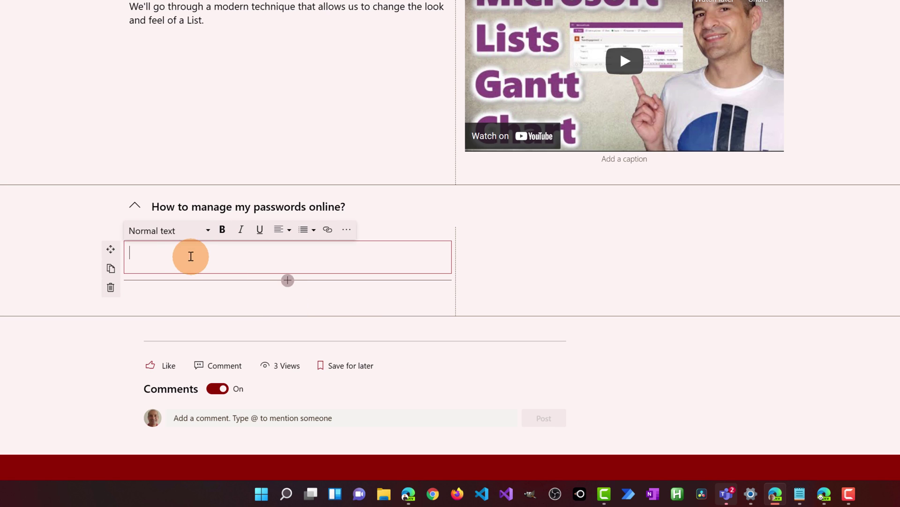
click(189, 253)
key(super+v)
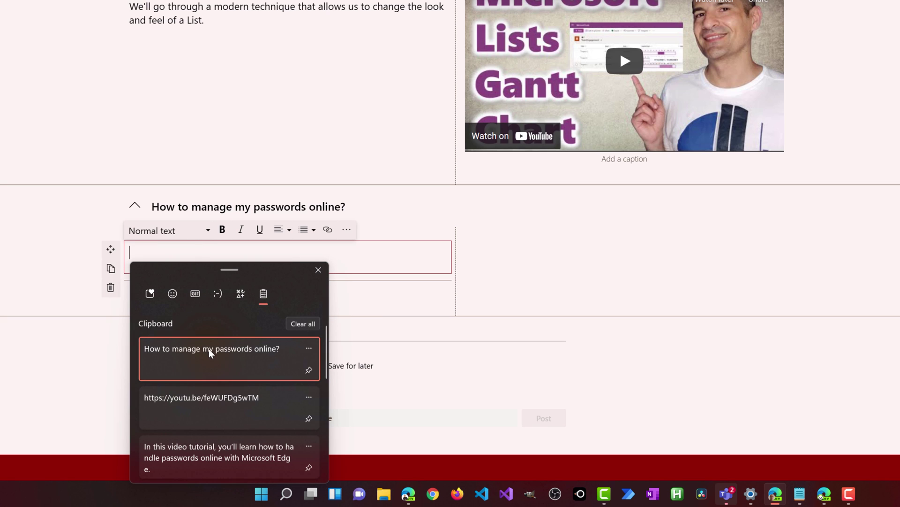
scroll(209, 348, down, 1)
click(222, 403)
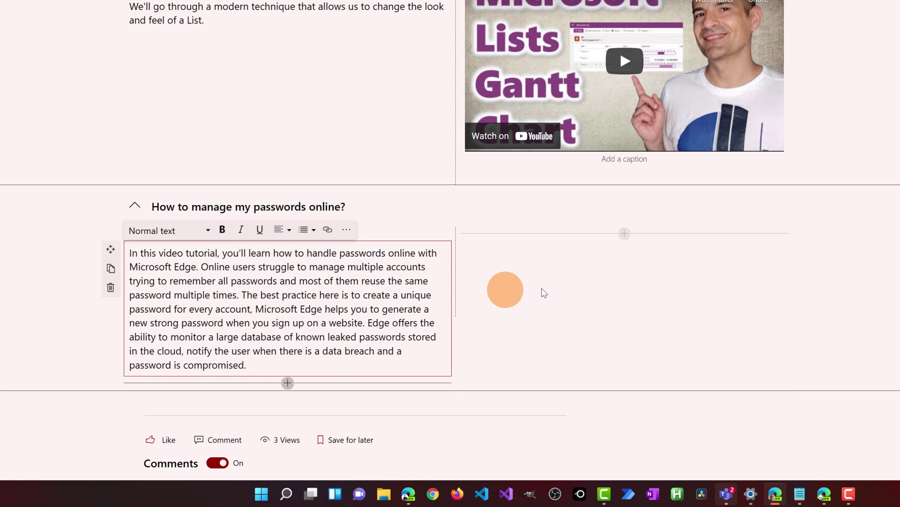
click(628, 243)
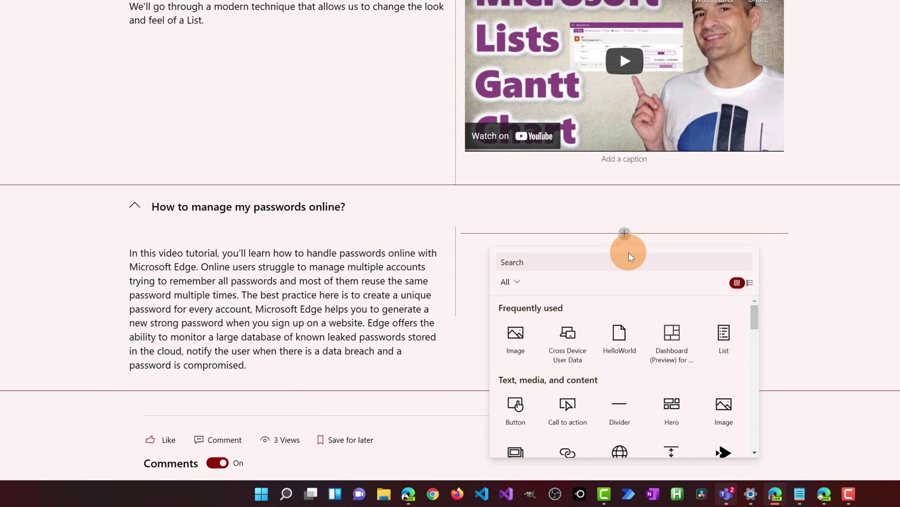
Step: Embed the Manage Passwords with Edge video in the right column via its youtu.be link
text(youtub)
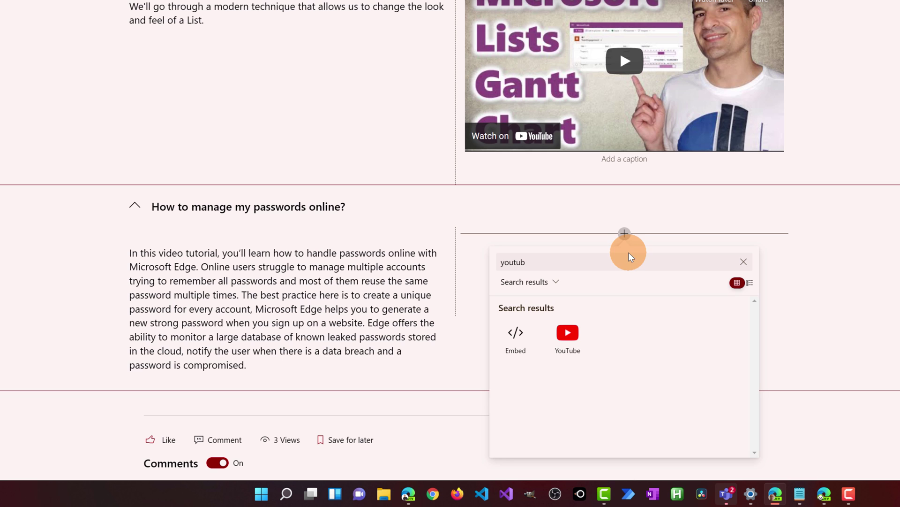
click(568, 333)
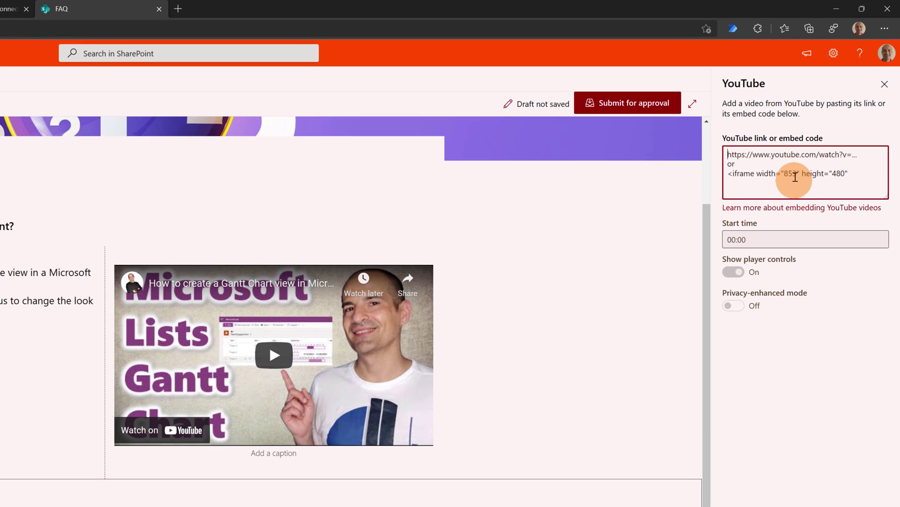
key(super+v)
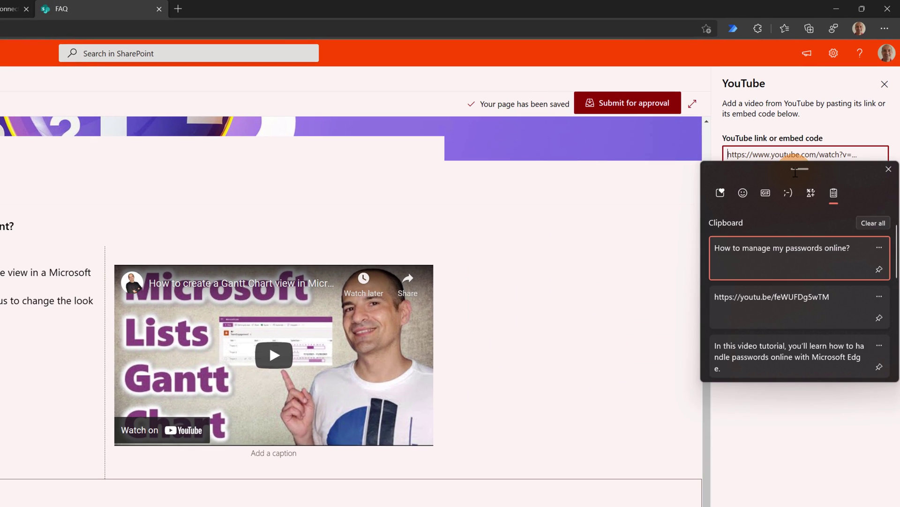
click(770, 297)
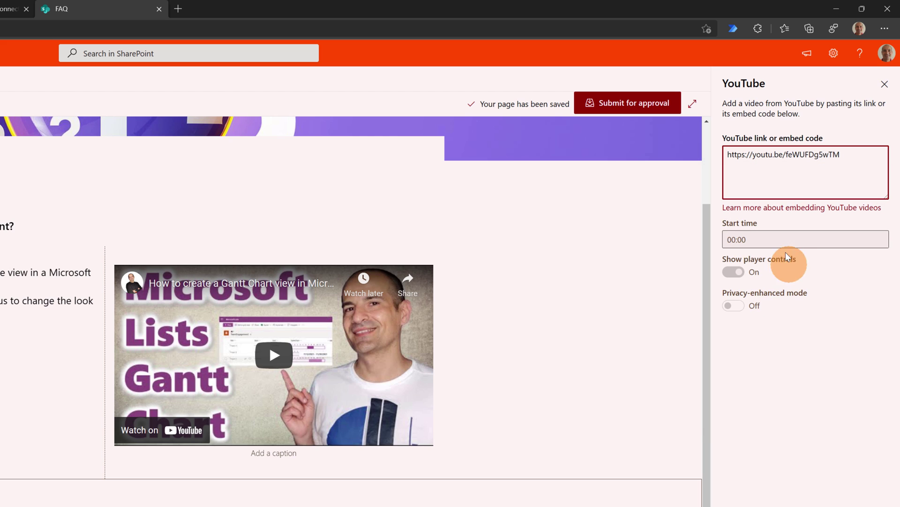
click(885, 84)
scroll(676, 230, down, 5)
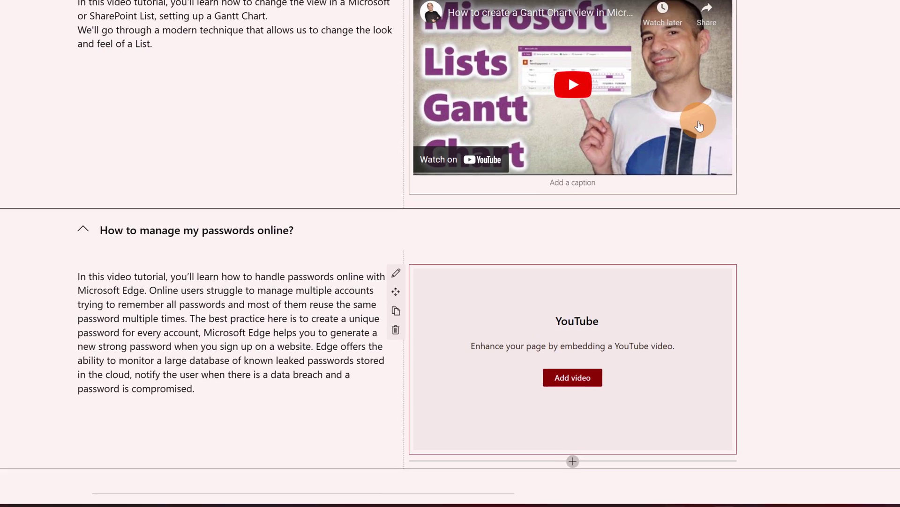
click(573, 207)
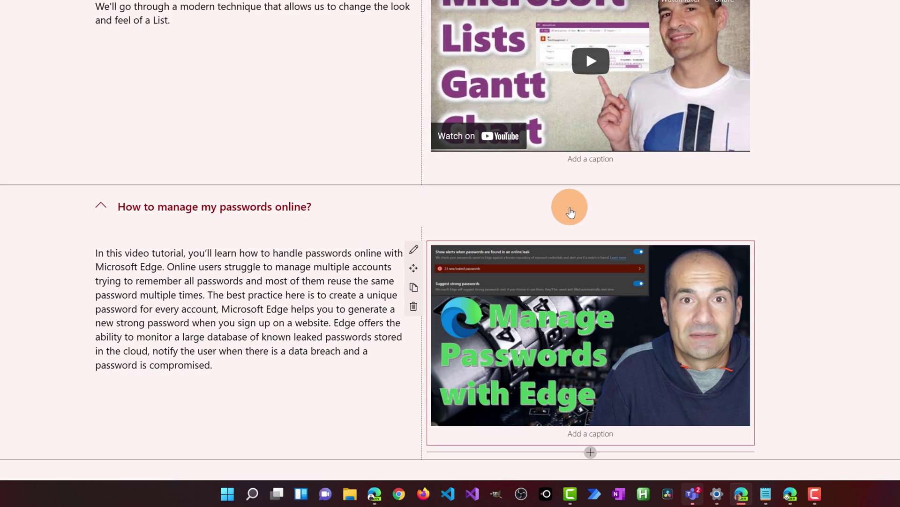
scroll(368, 226, down, 3)
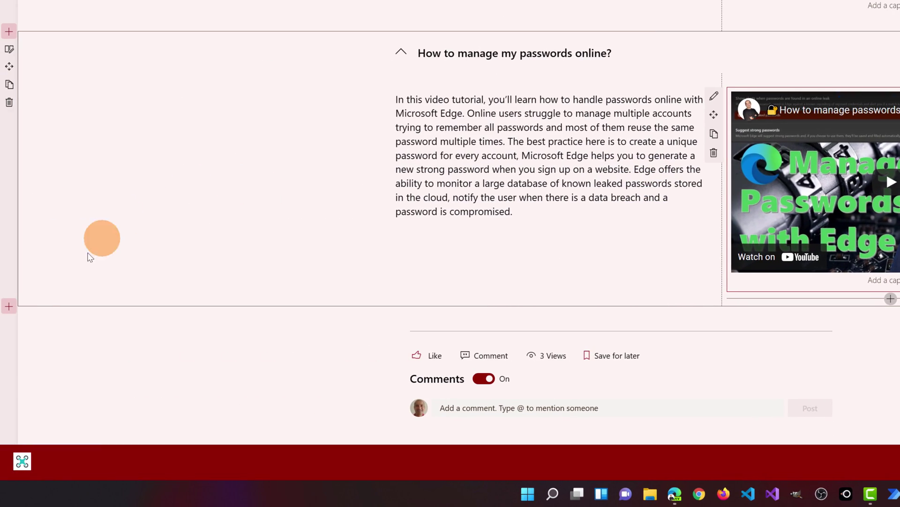
Step: Add a one-column section, collapsible and collapsed by default, named 'How to handle files in SharePoint'
click(9, 306)
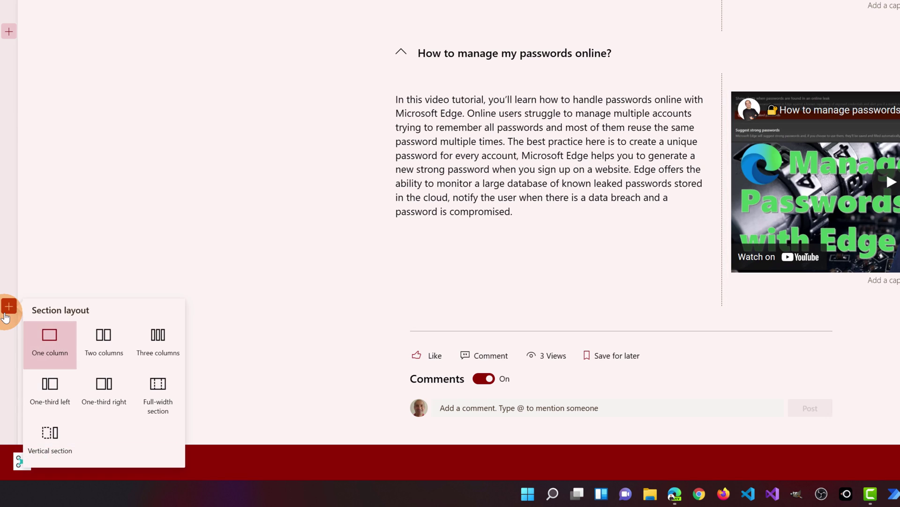
click(47, 337)
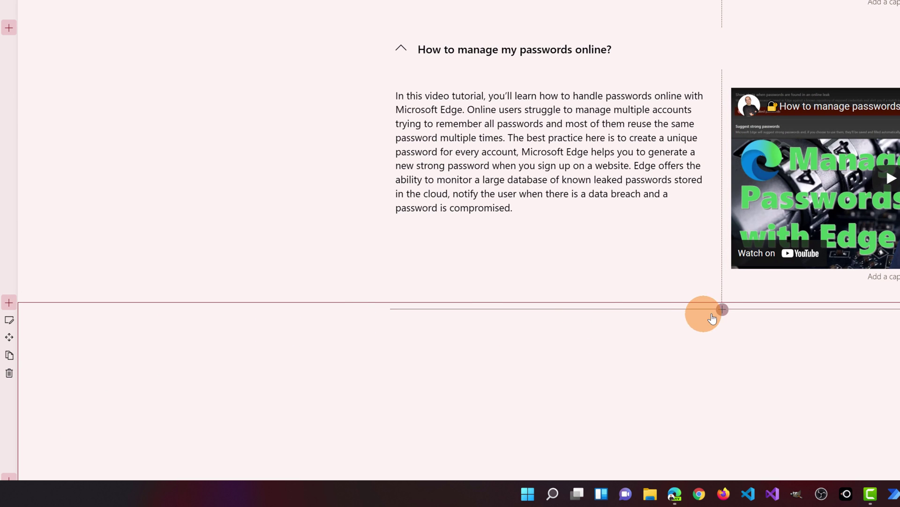
click(4, 324)
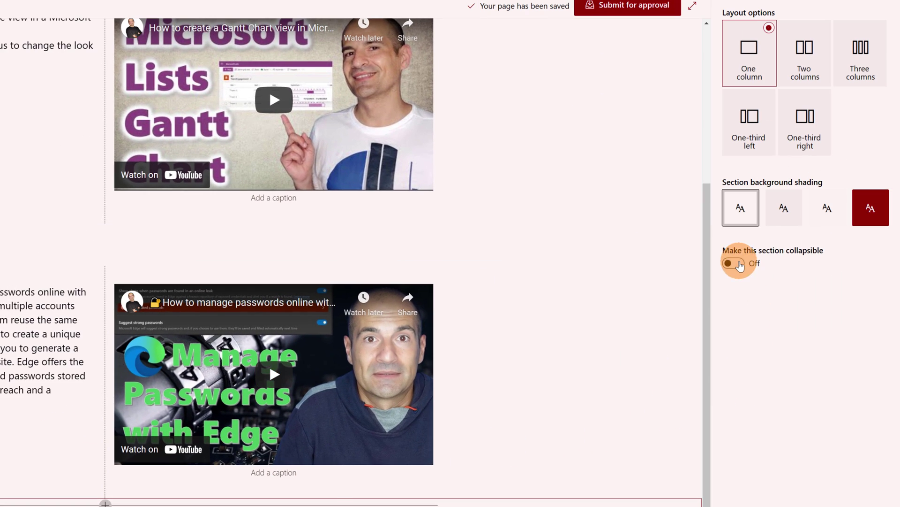
click(735, 263)
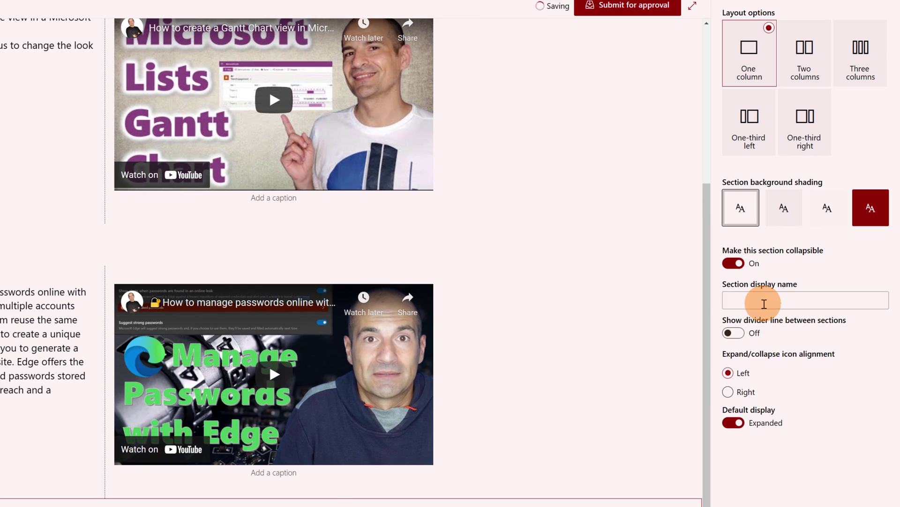
click(764, 304)
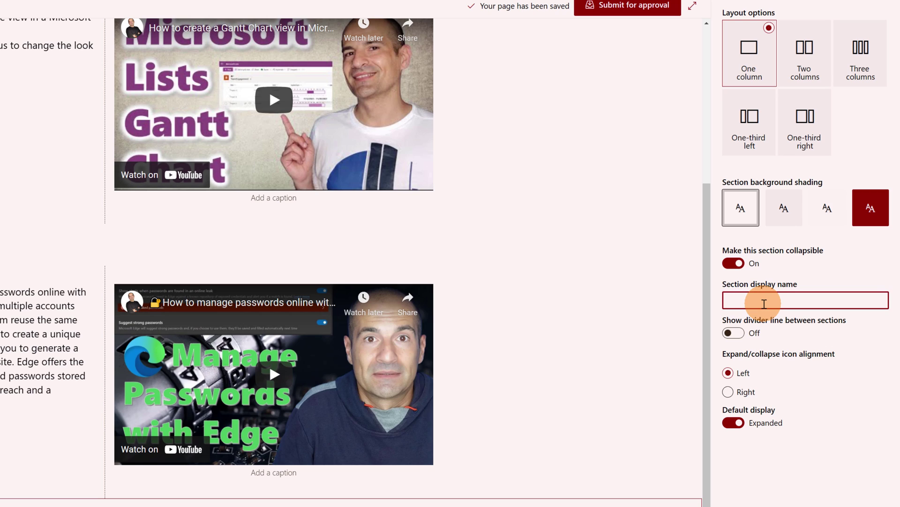
text(How to handle)
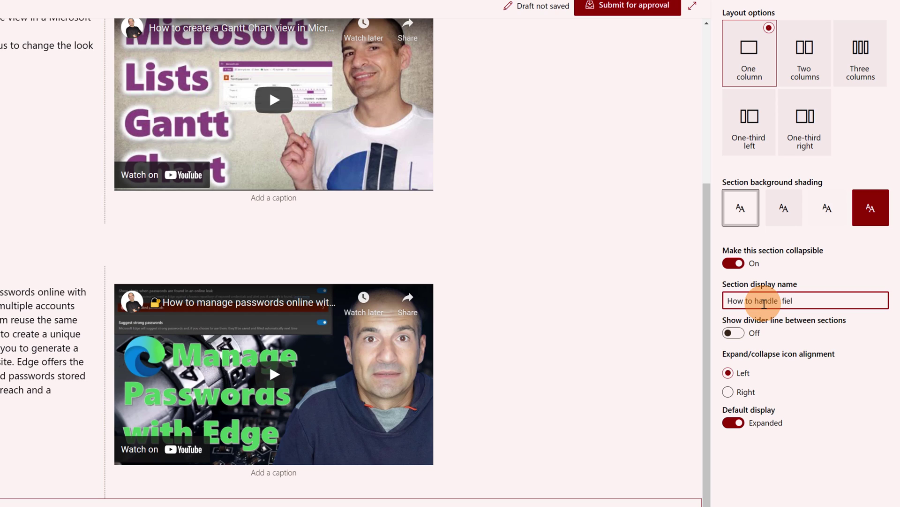
text(  files in SharePoint)
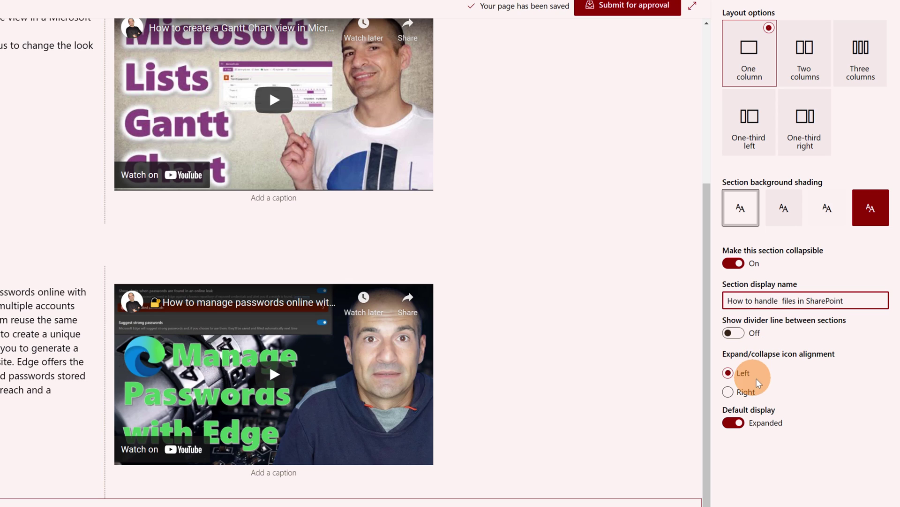
click(747, 422)
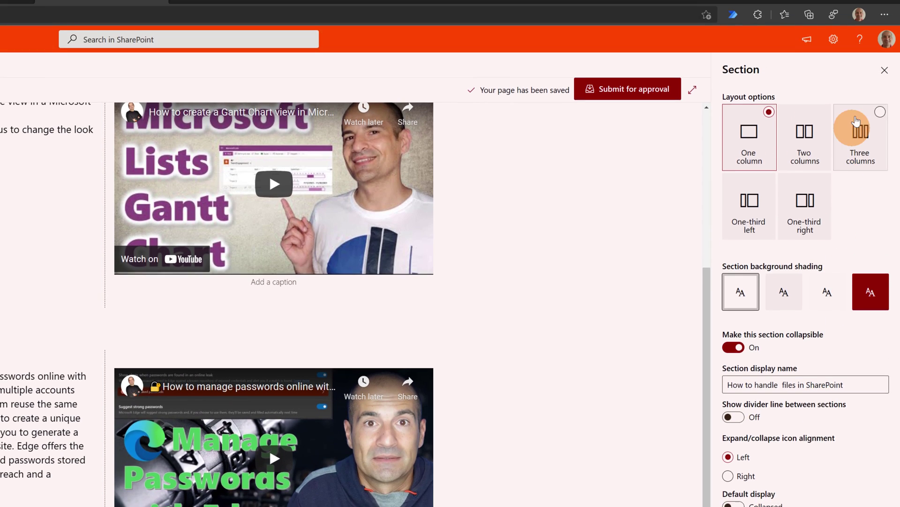
click(877, 88)
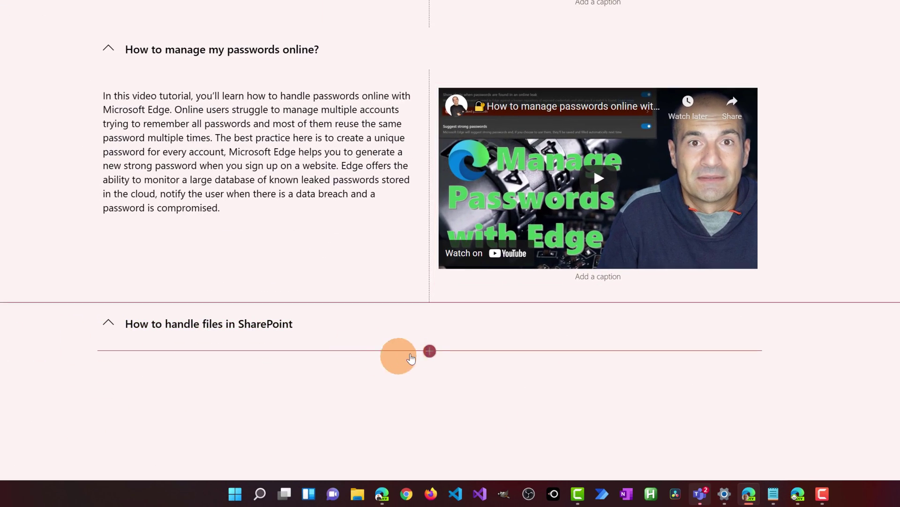
Step: Add an Image web part to the files section
click(429, 350)
click(408, 150)
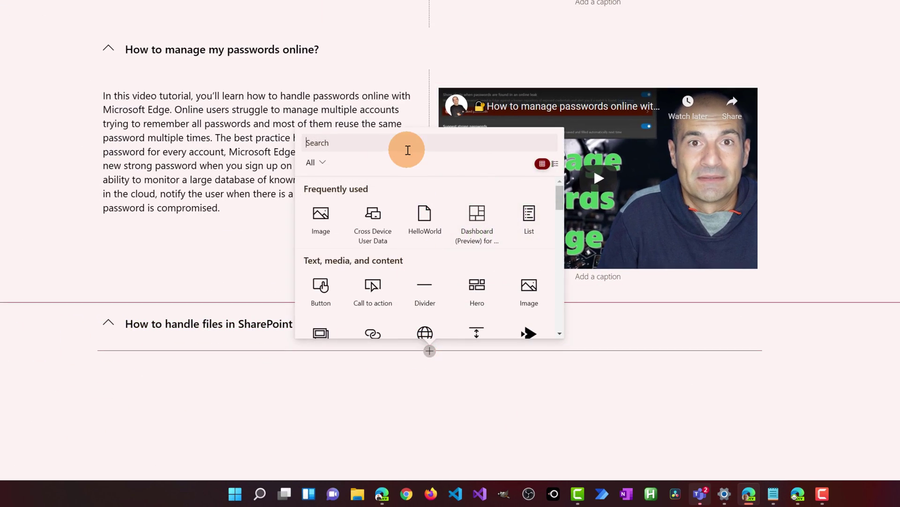
text(ima)
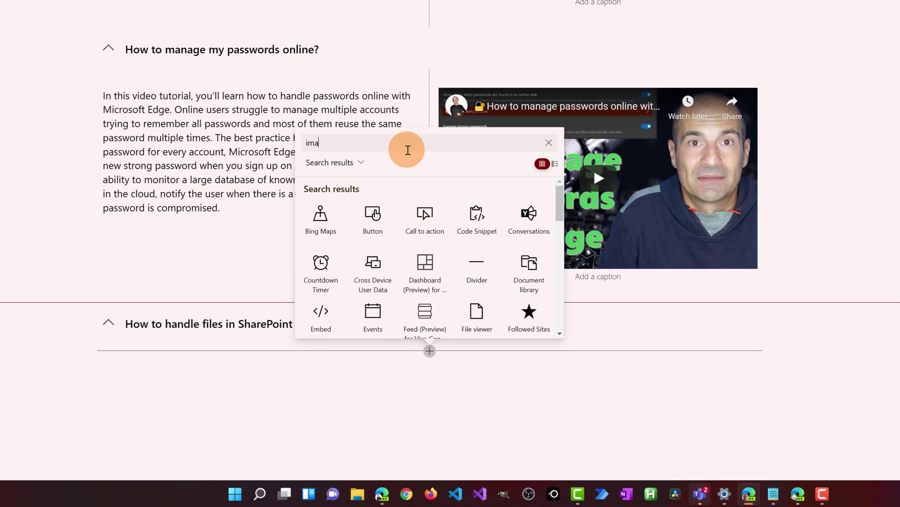
click(425, 216)
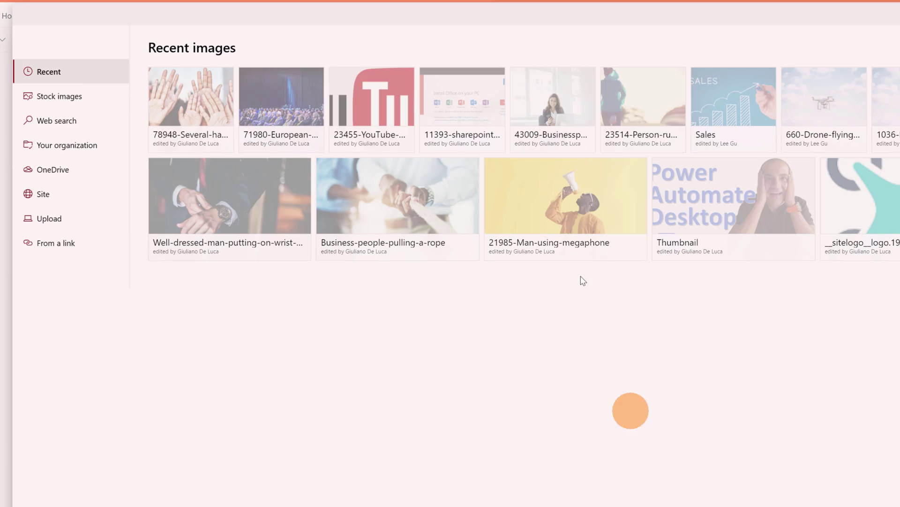
Step: Search stock images for 'share' and choose the stacked-hands team photo
click(57, 96)
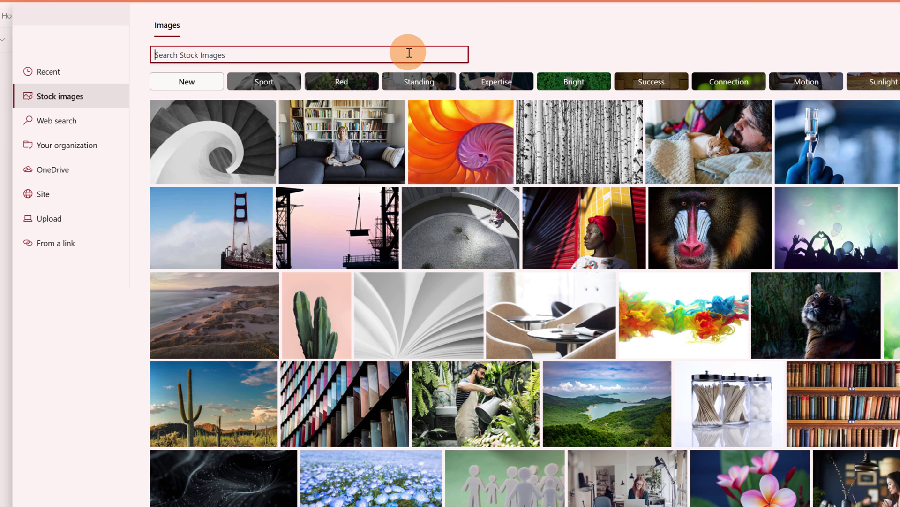
text(sharepoint)
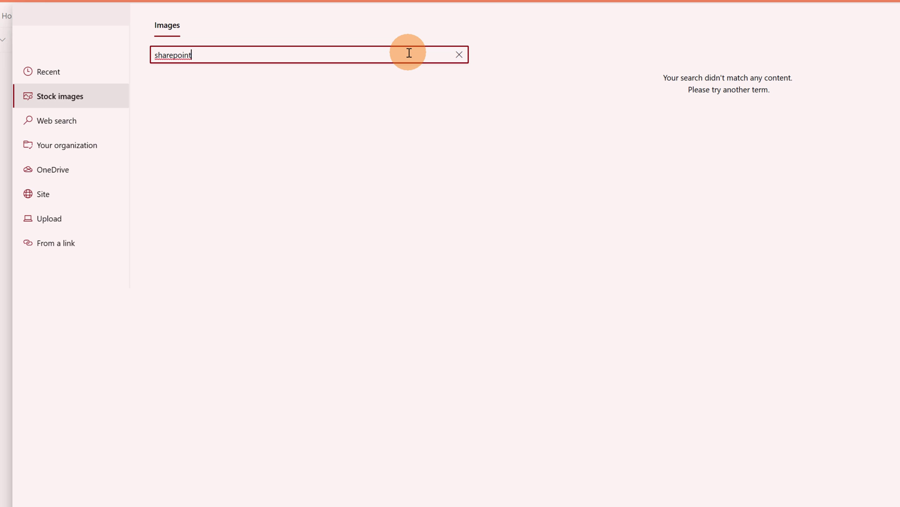
key(ctrl+a)
key(End)
key(shift+Left)
key(shift+Left)
key(shift+Left)
key(shift+Left)
key(shift+Left)
key(BackSpace)
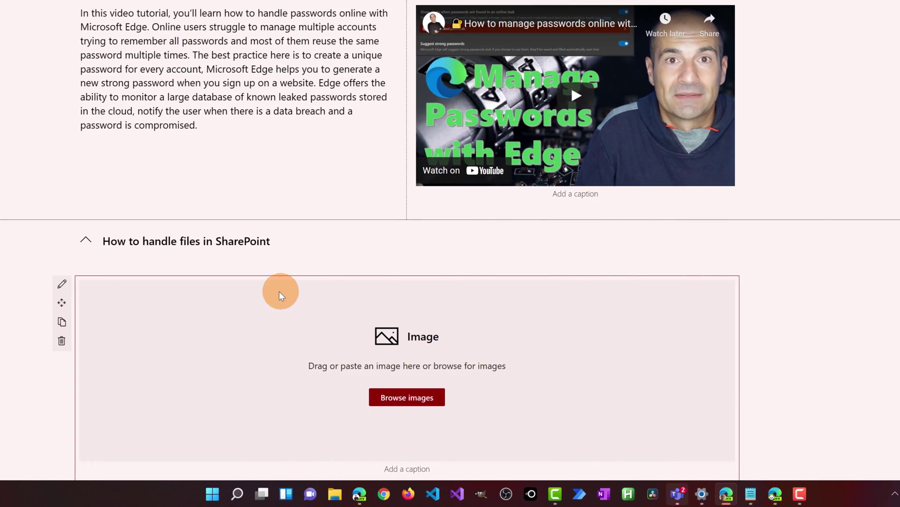
scroll(237, 261, down, 1)
scroll(282, 286, down, 5)
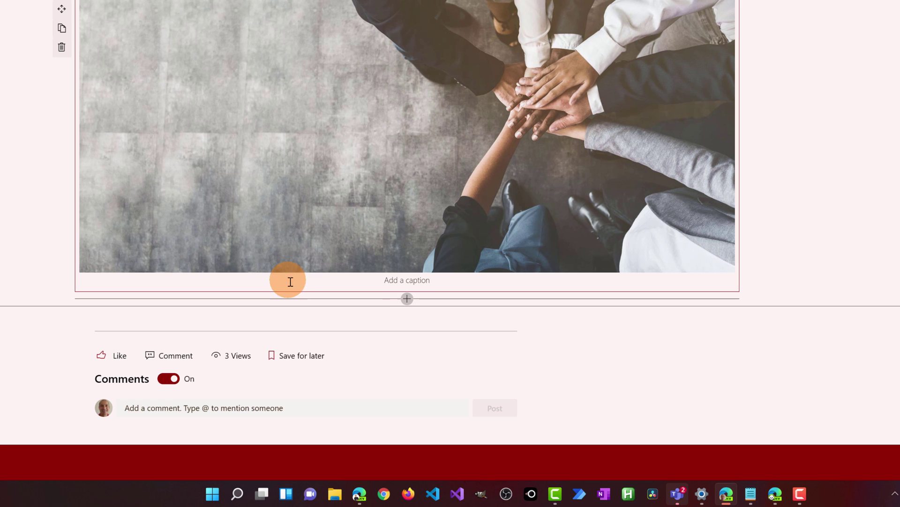
Step: Add a Text block below the image reading 'some content inside'
click(406, 298)
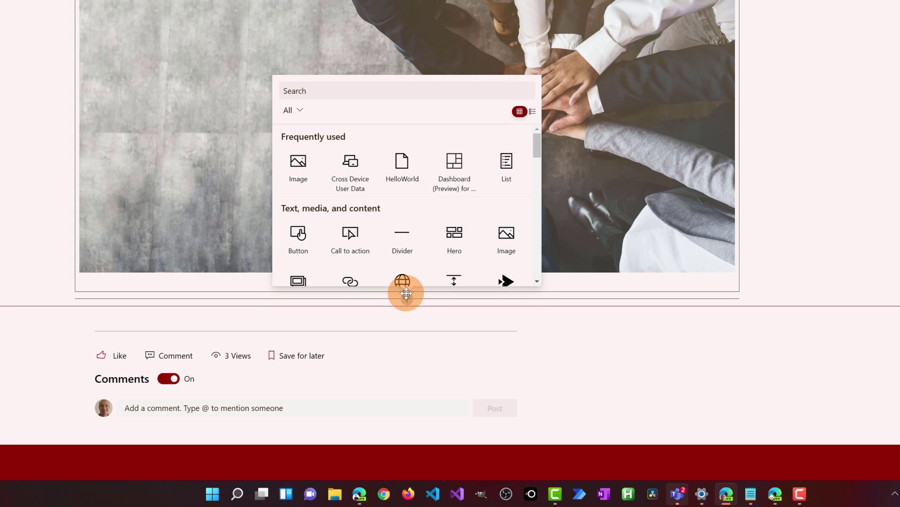
text(text)
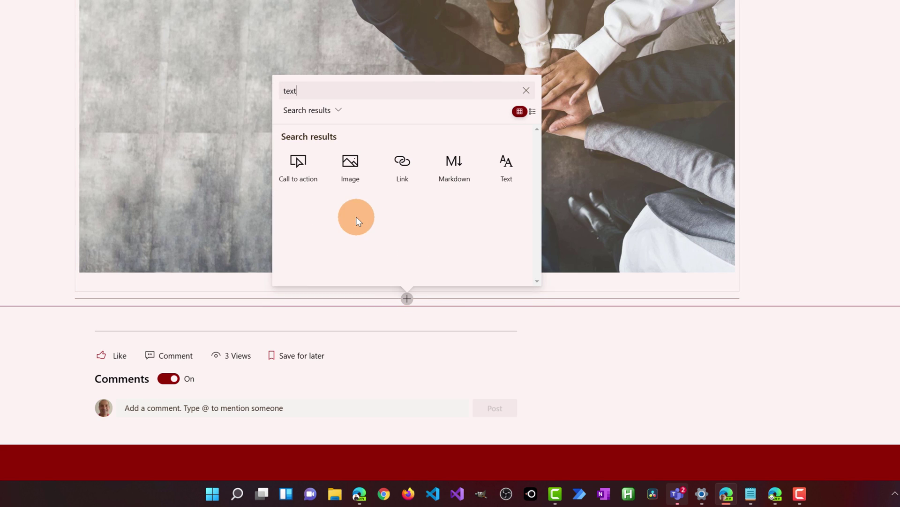
click(508, 172)
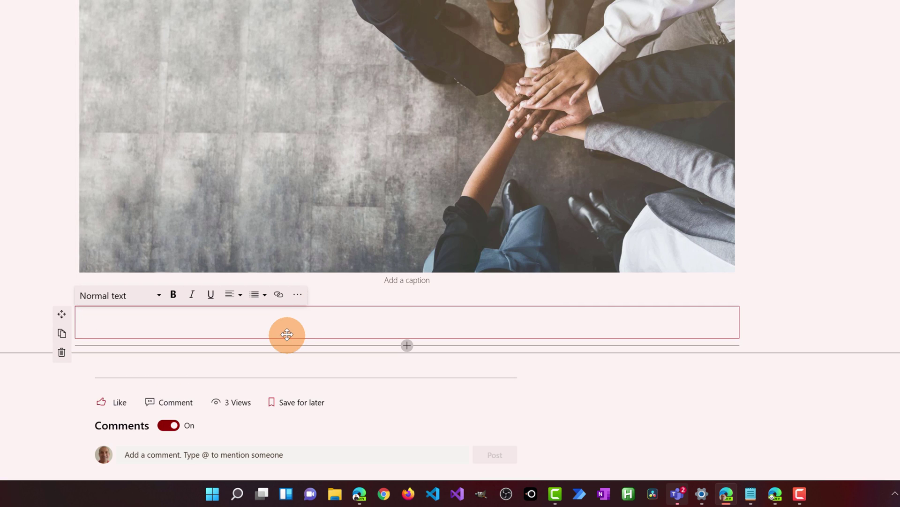
text(some content i)
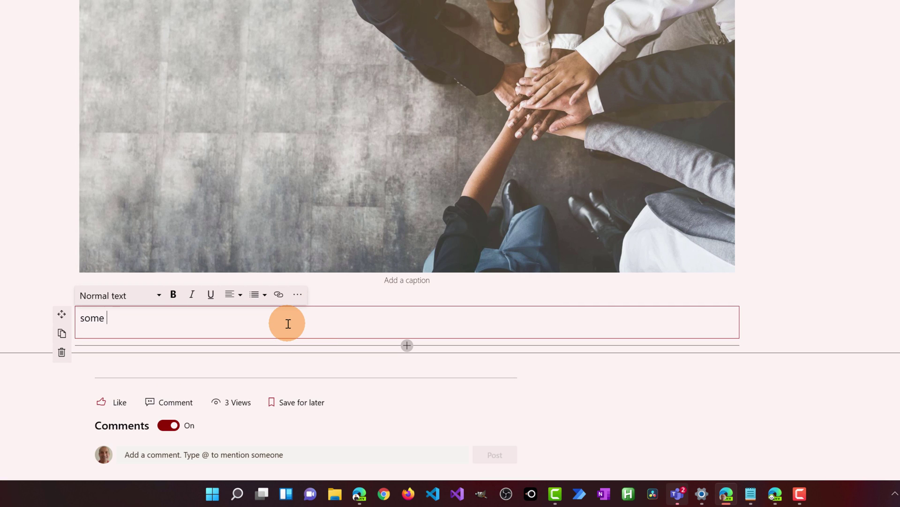
text(nside)
key(BackSpace)
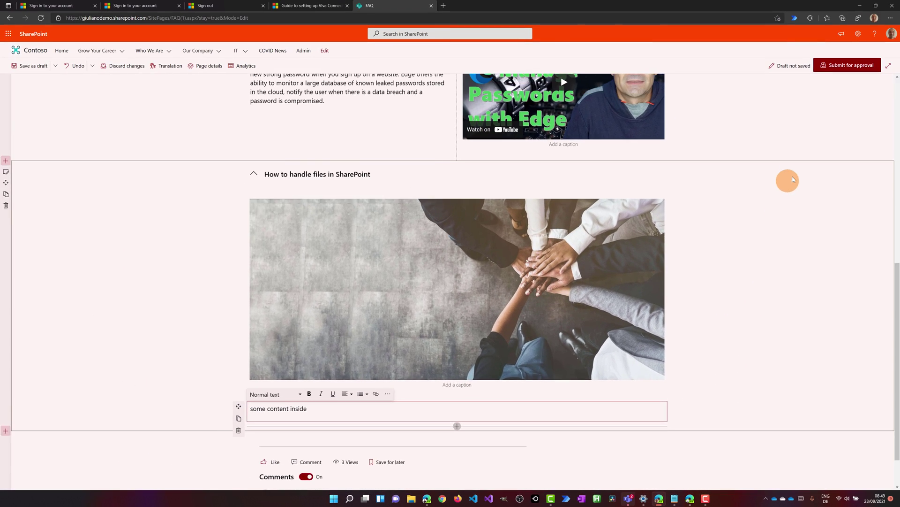
Step: Return to the top of the FAQ page and select its title banner
scroll(797, 176, up, 4)
scroll(414, 241, up, 5)
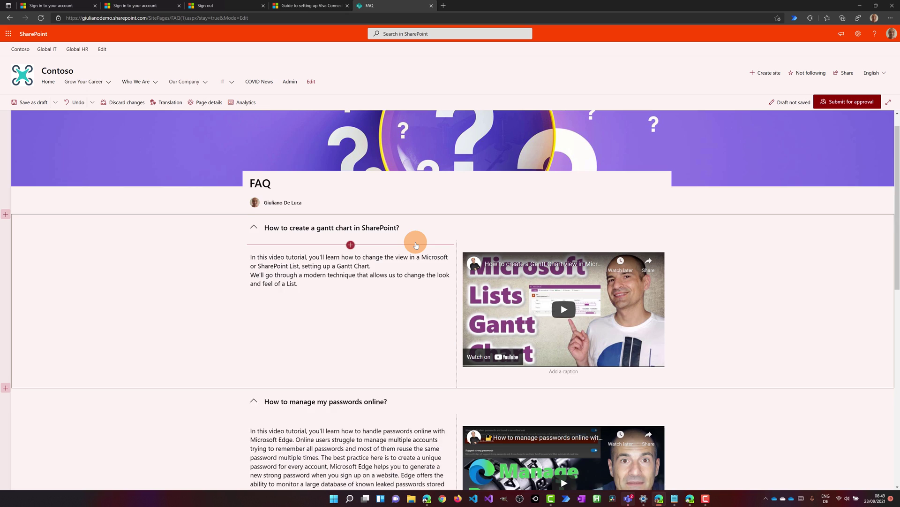
click(486, 229)
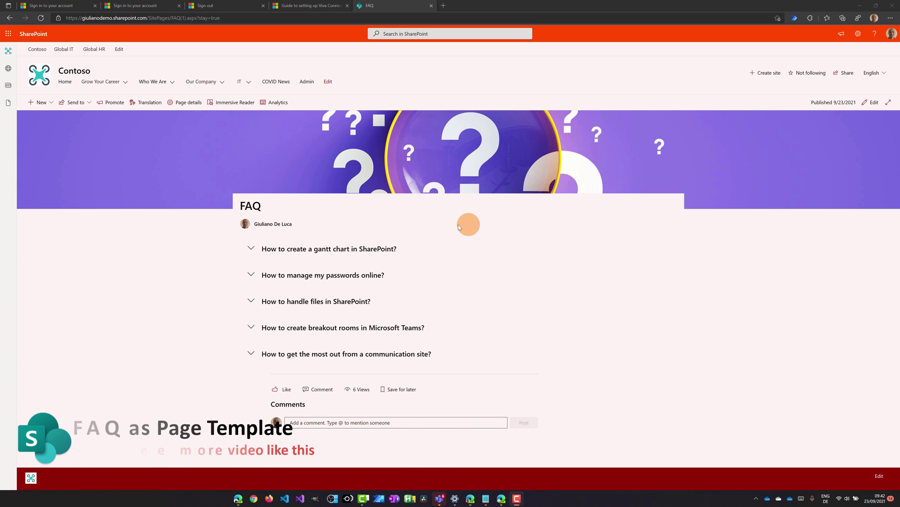
Step: Expand and collapse the Gantt chart, passwords, SharePoint files and Teams breakout rooms questions
click(250, 250)
click(251, 251)
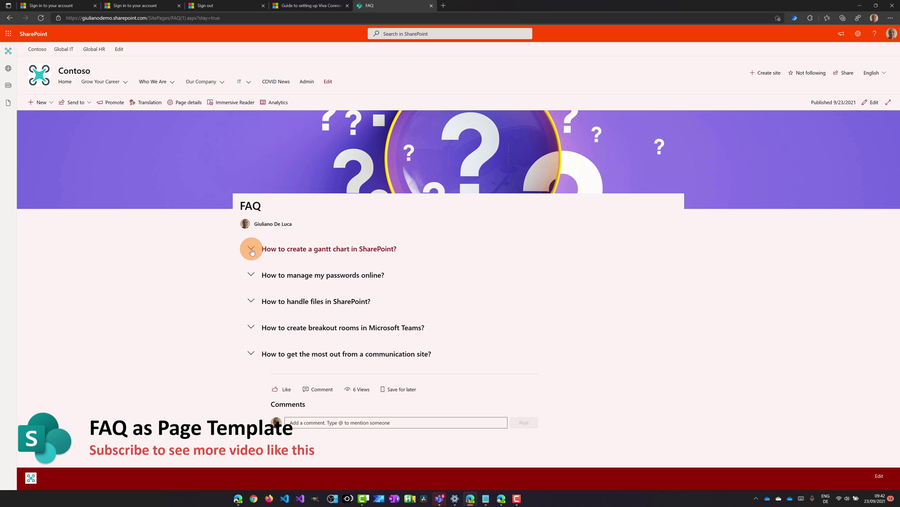
click(251, 276)
click(252, 277)
click(253, 305)
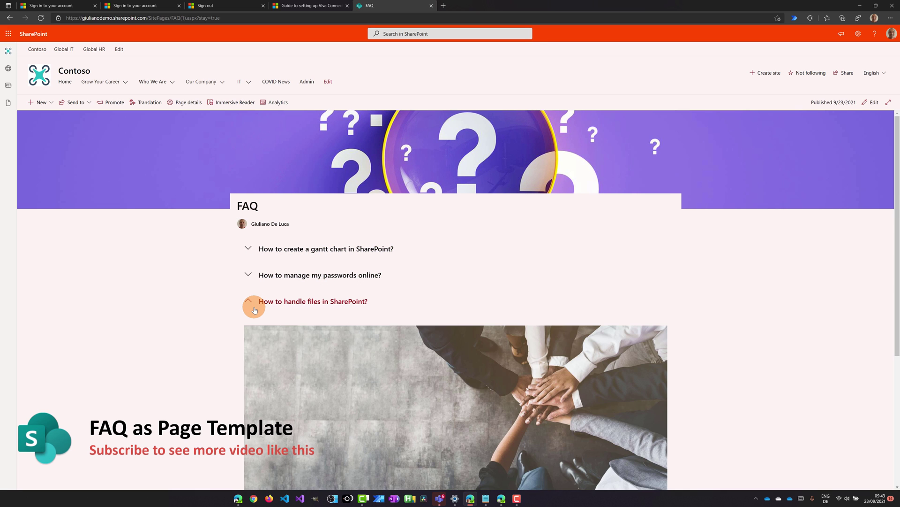
click(253, 307)
click(252, 326)
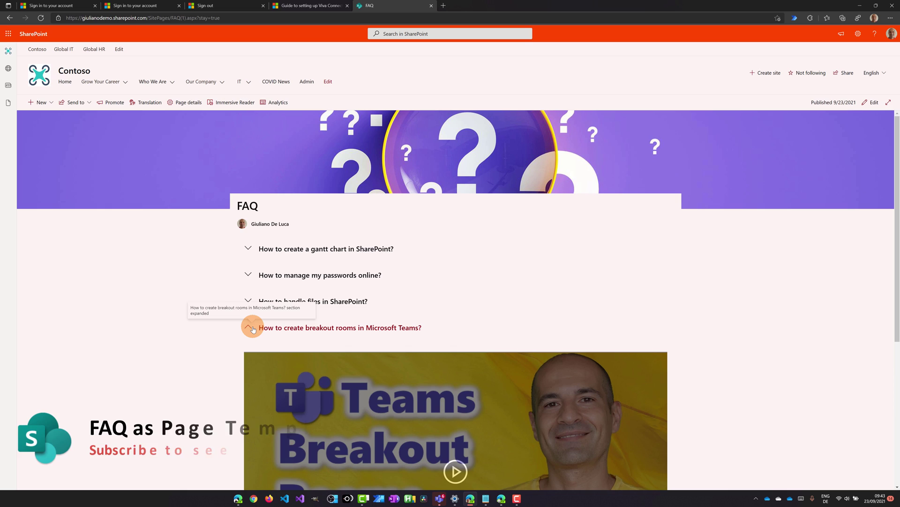
click(253, 328)
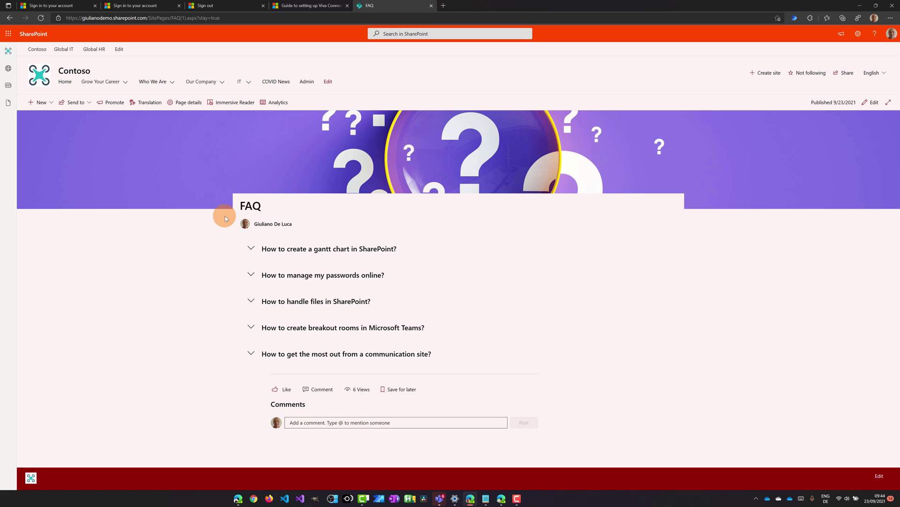
Step: Put the published FAQ page back into editing and save it as a new page template
click(870, 103)
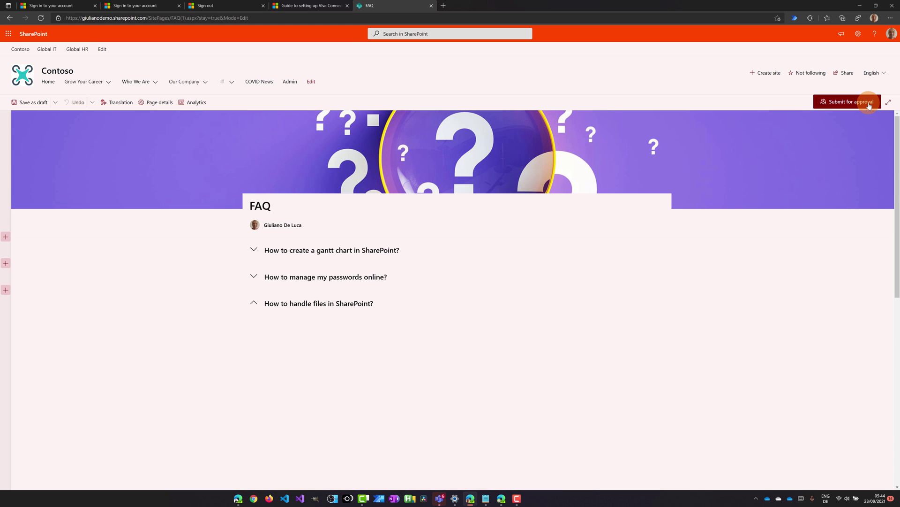
click(637, 213)
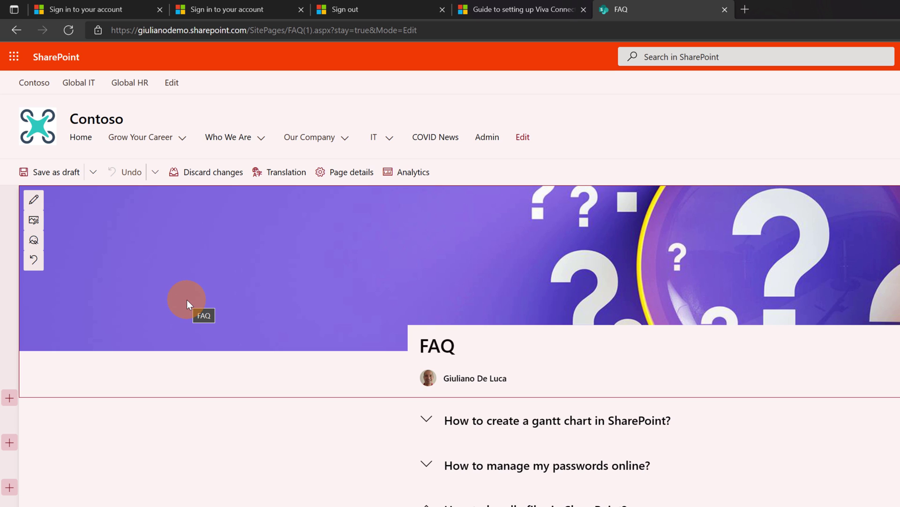
click(94, 173)
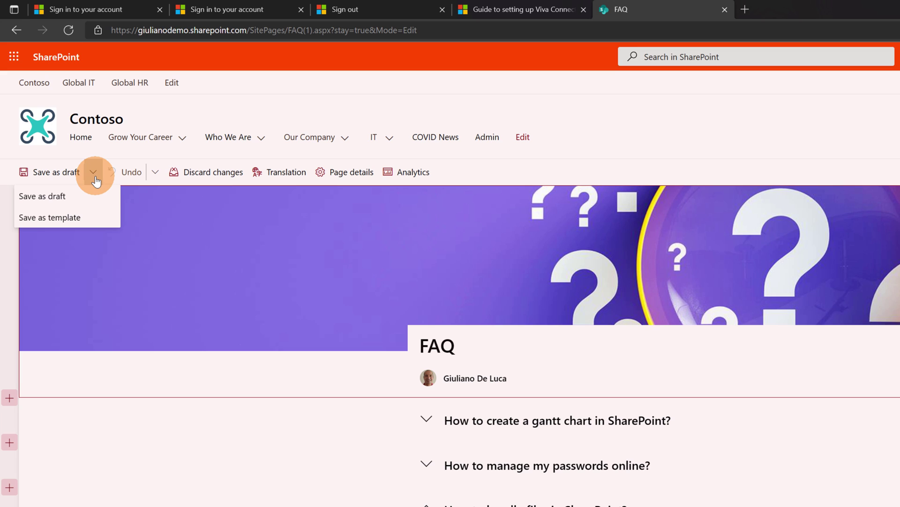
click(55, 218)
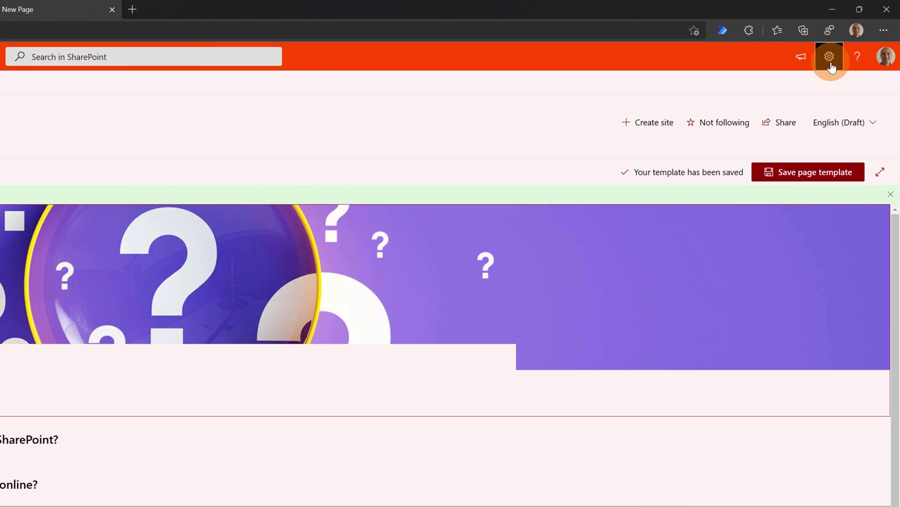
Step: Leave the template page for Site contents and browse Site Pages to the upw2b56e.aspx template
click(831, 65)
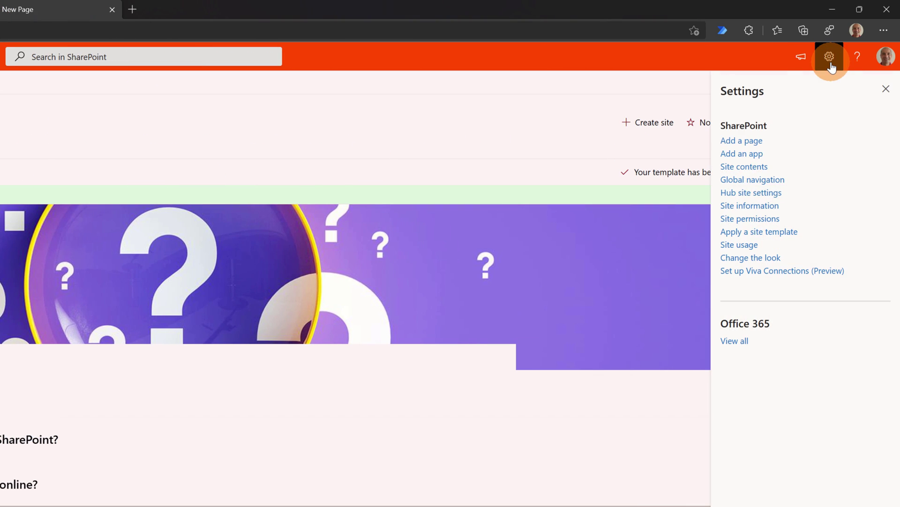
click(750, 173)
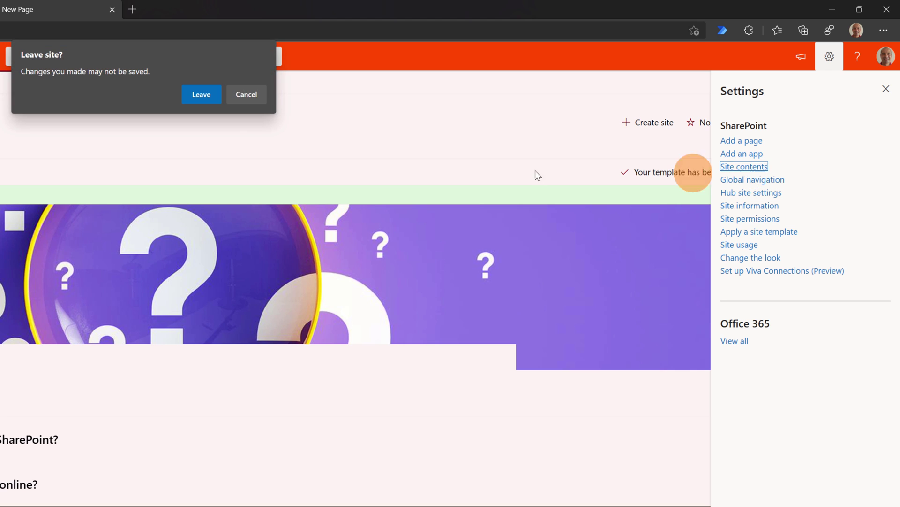
click(211, 104)
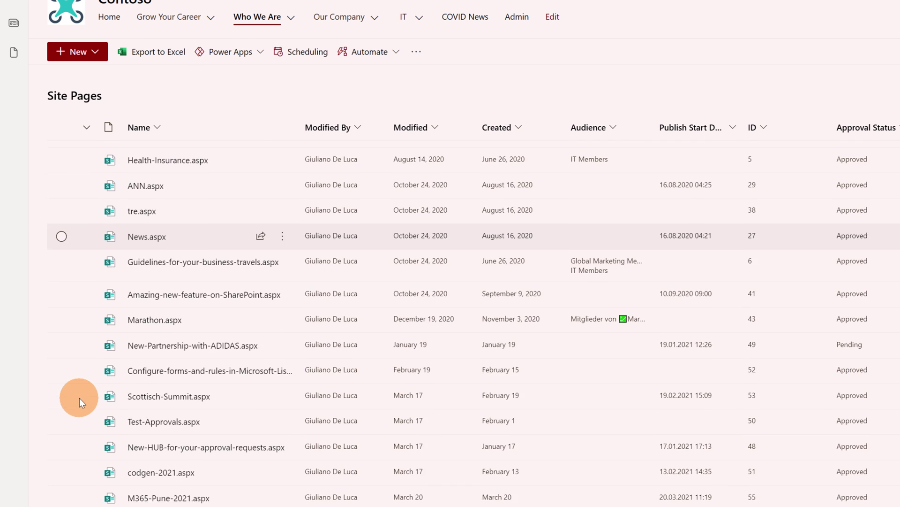
scroll(80, 398, down, 6)
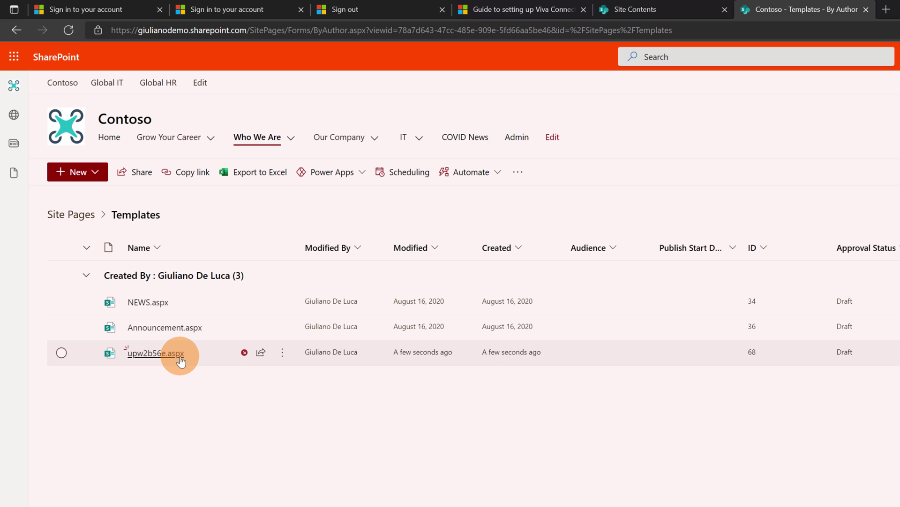
mouse_move(178, 358)
Step: Open the upw2b56e.aspx template, give it the title 'FAQ', and save the page template
click(180, 354)
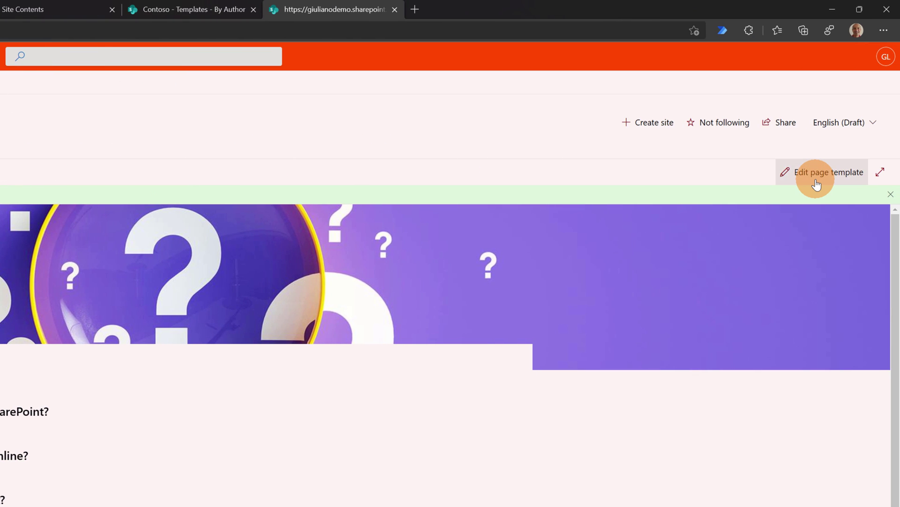
click(816, 185)
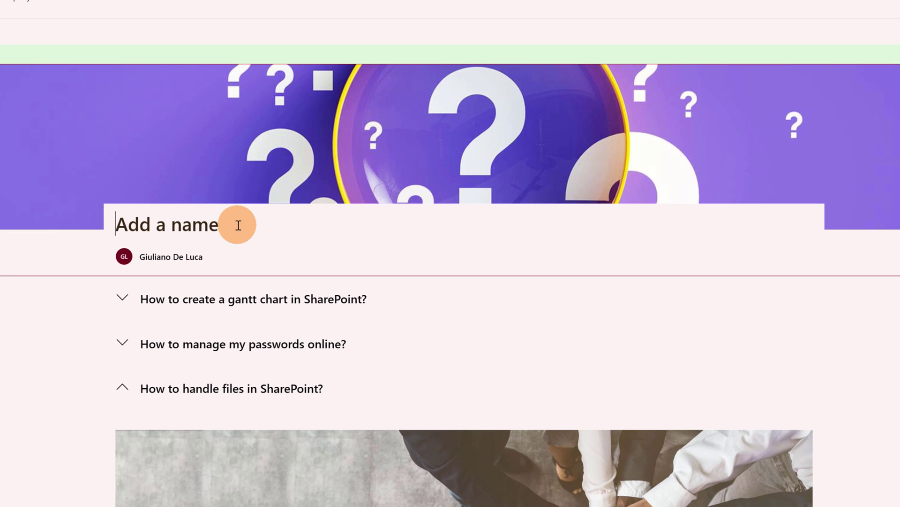
text(FAQ)
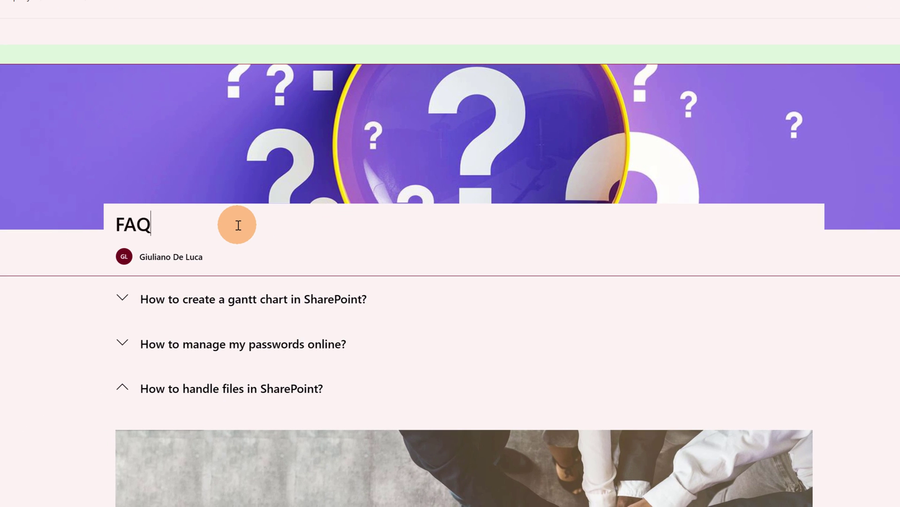
click(843, 171)
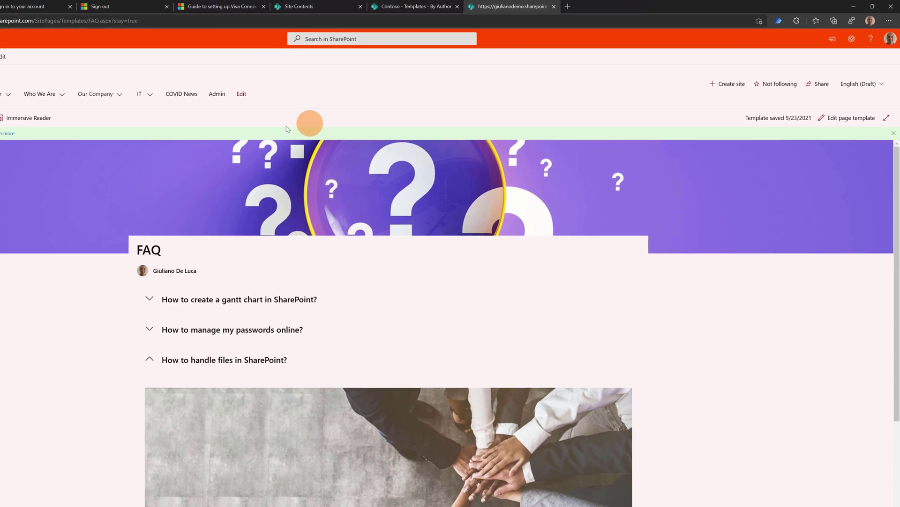
Step: From the site home, create a new page and preview the saved FAQ template
click(44, 78)
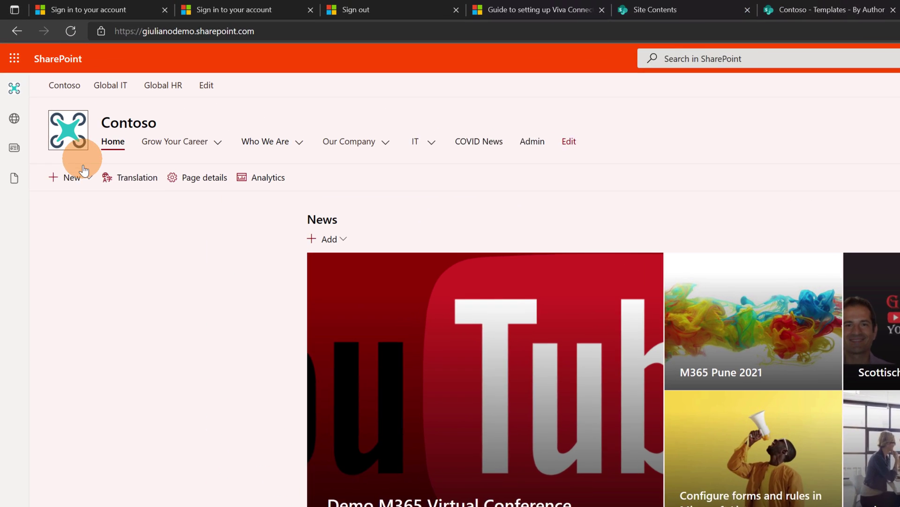
click(83, 174)
click(79, 245)
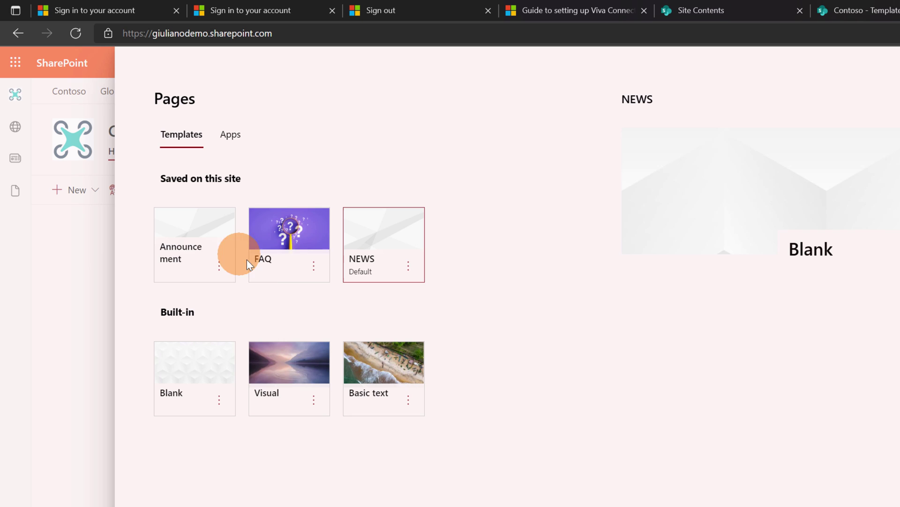
click(249, 260)
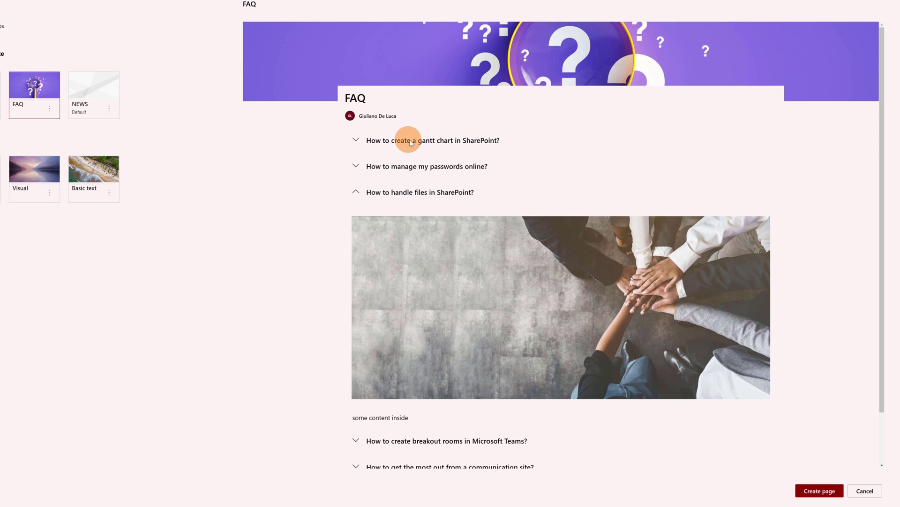